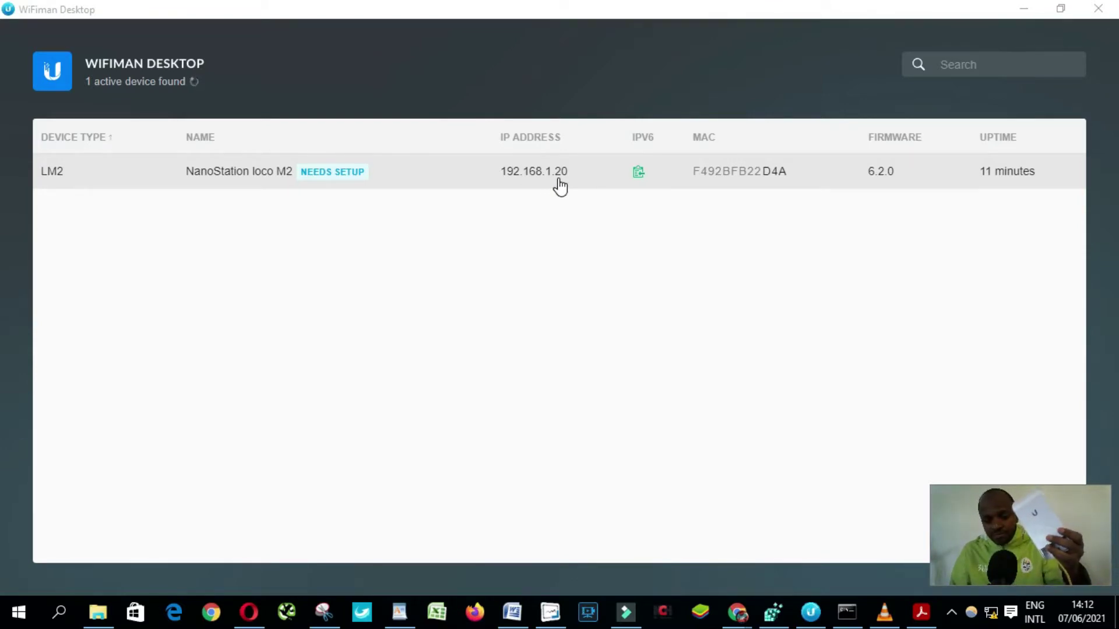
Bring up the network connection options from the system-tray network icon
{"action": "right_click", "coordinate": [992, 615]}
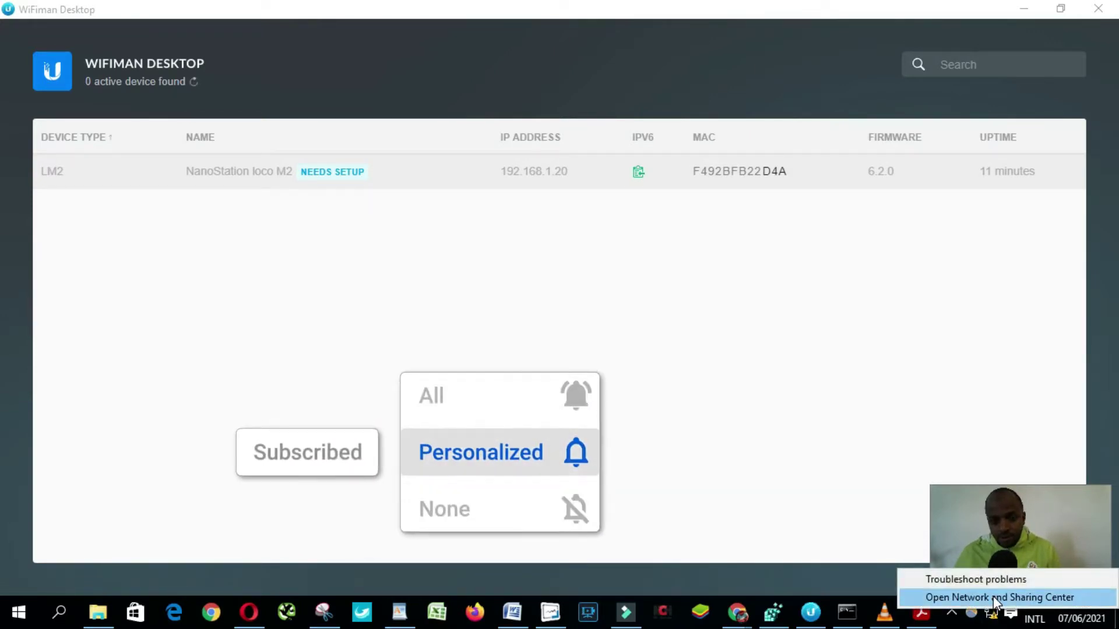
Open the Ethernet adapter's IPv4 properties from the Network and Sharing Center
{"action": "left_click", "coordinate": [997, 599]}
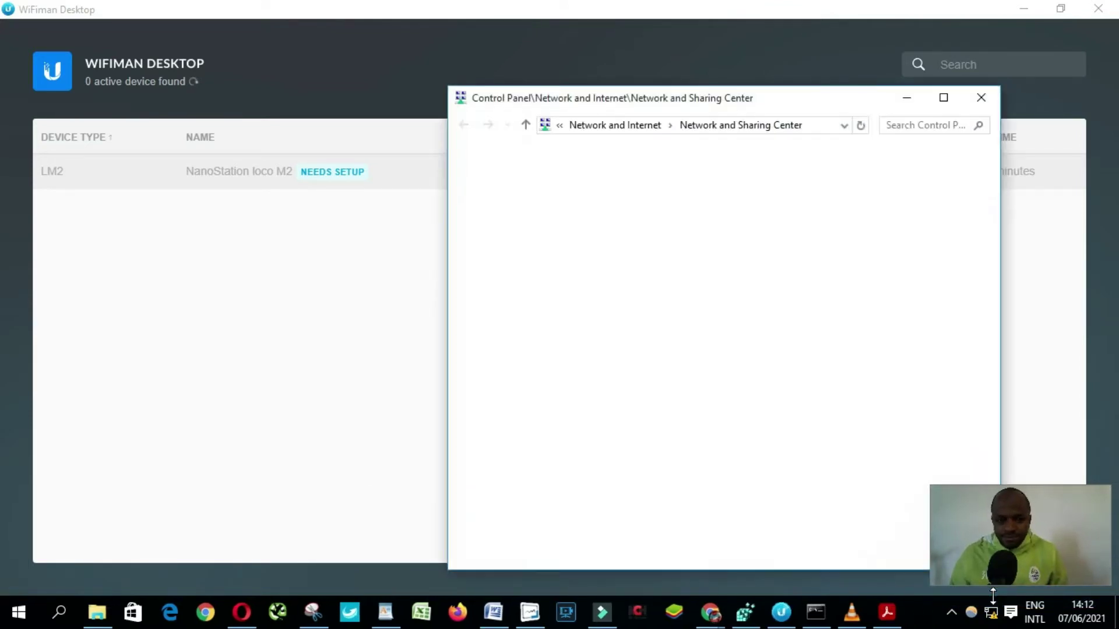
{"action": "double_click", "coordinate": [846, 100]}
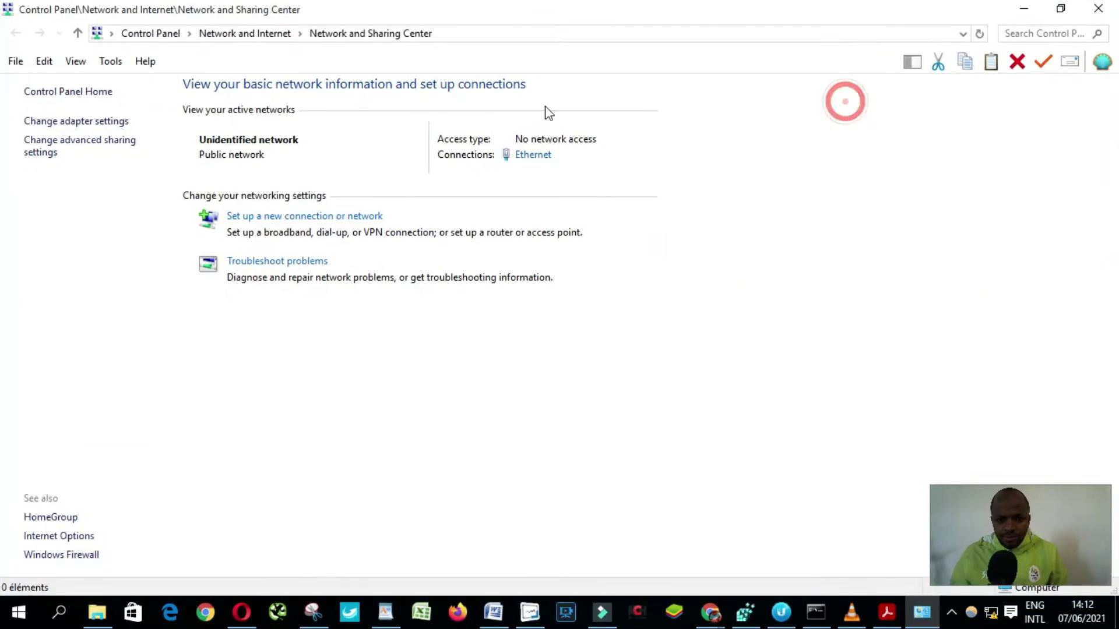
{"action": "left_click", "coordinate": [533, 156]}
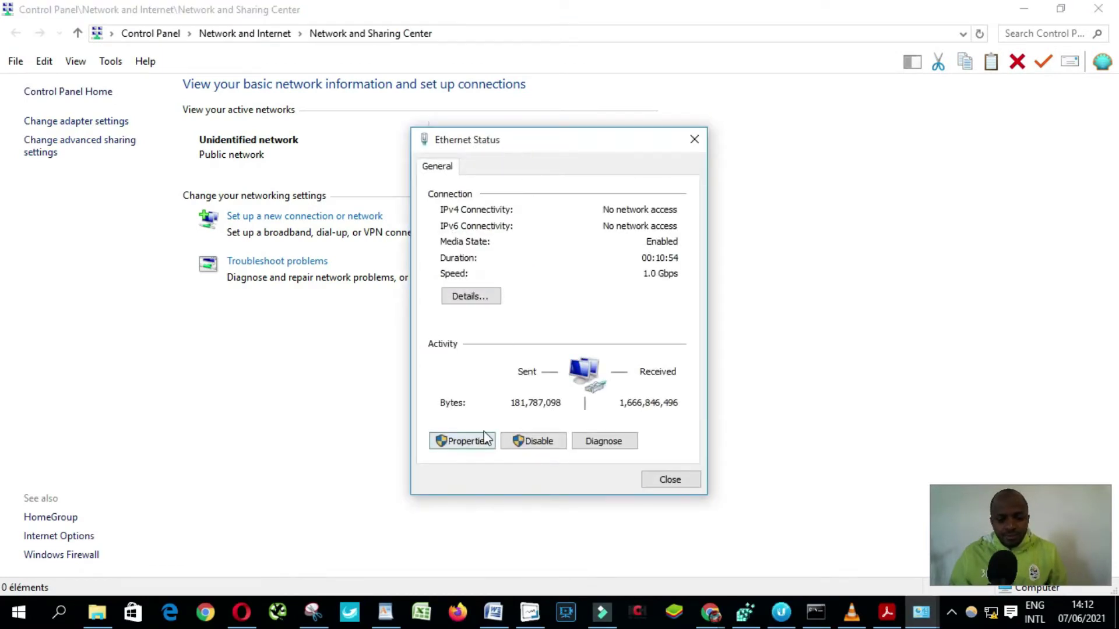
{"action": "left_click", "coordinate": [482, 442]}
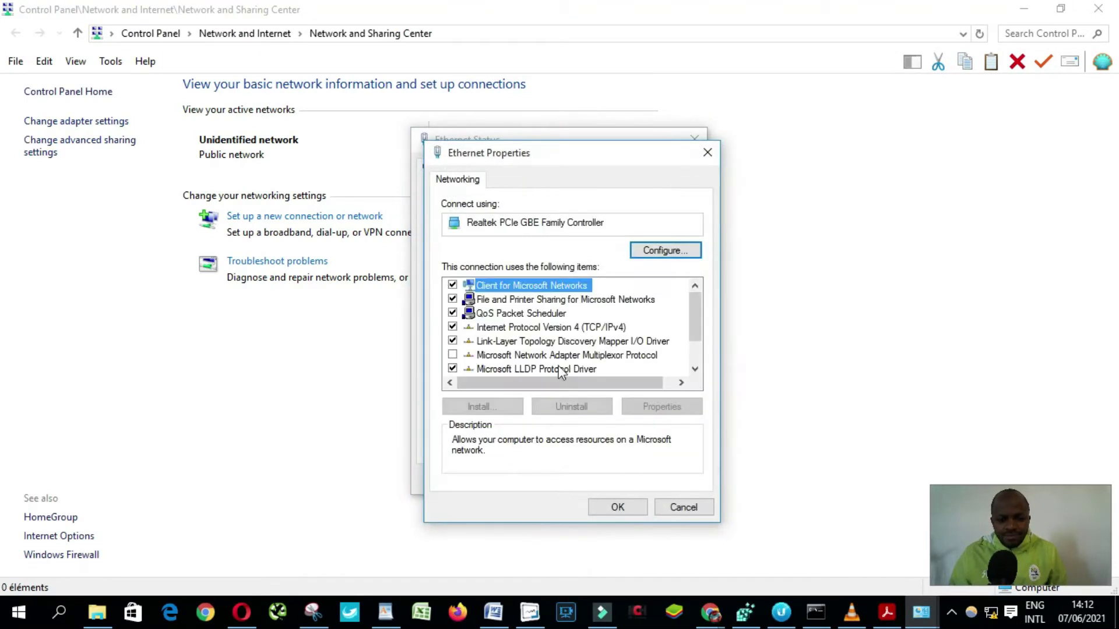
{"action": "double_click", "coordinate": [594, 327]}
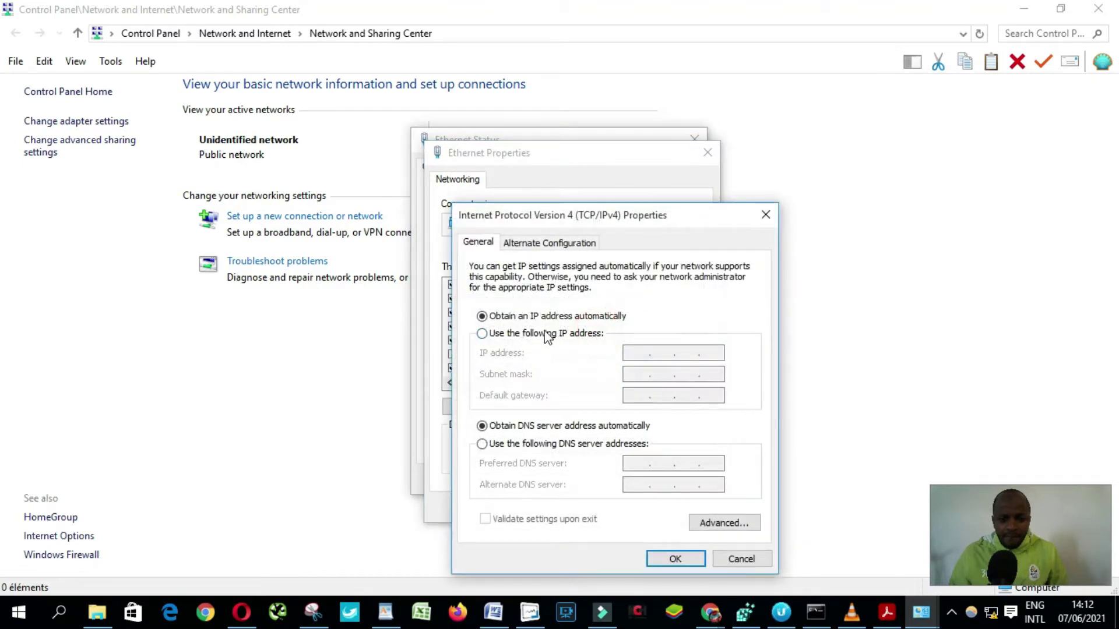
Assign static IP 192.168.1.30 with subnet mask 255.255.255.0 and confirm all dialogs
{"action": "left_click", "coordinate": [545, 333]}
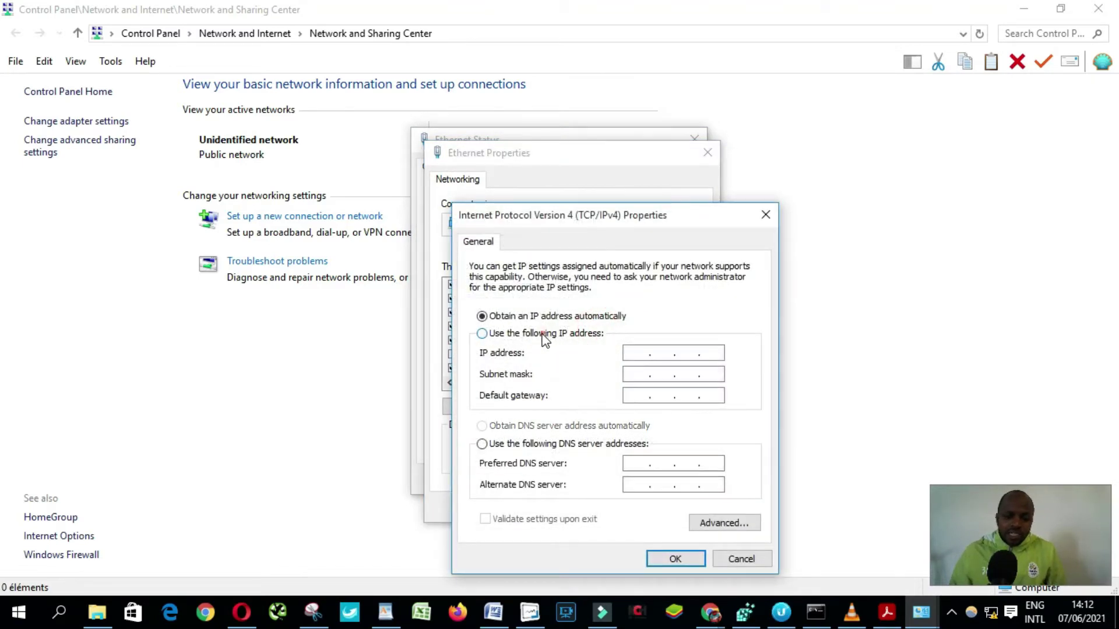
{"action": "left_click", "coordinate": [645, 353]}
{"action": "type", "text": "1"}
{"action": "type", "text": "92 . 1"}
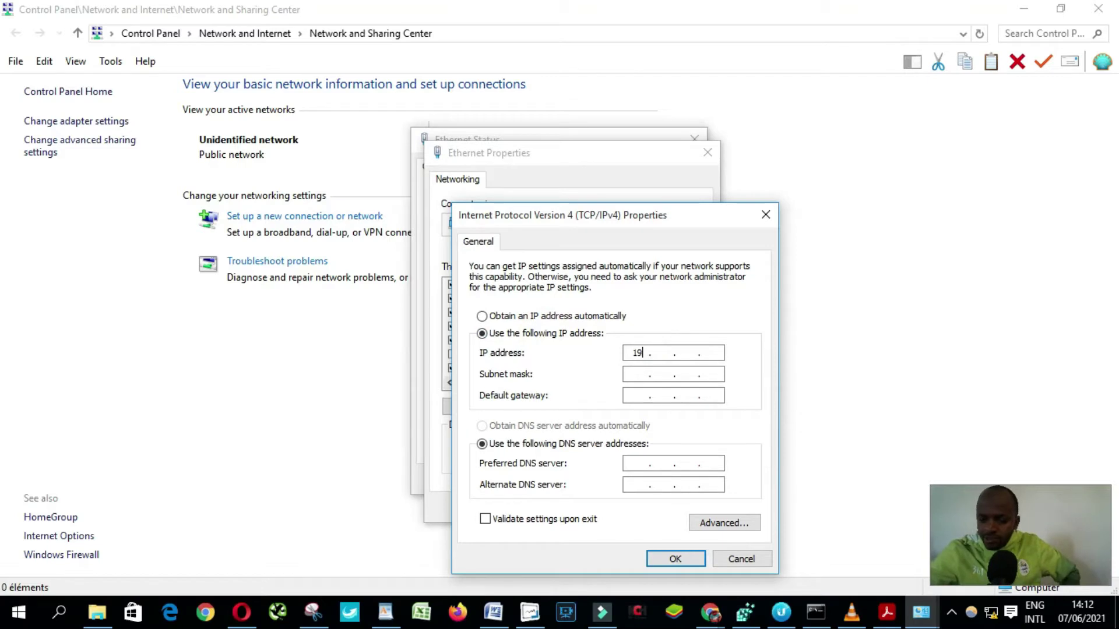
{"action": "type", "text": "68 . "}
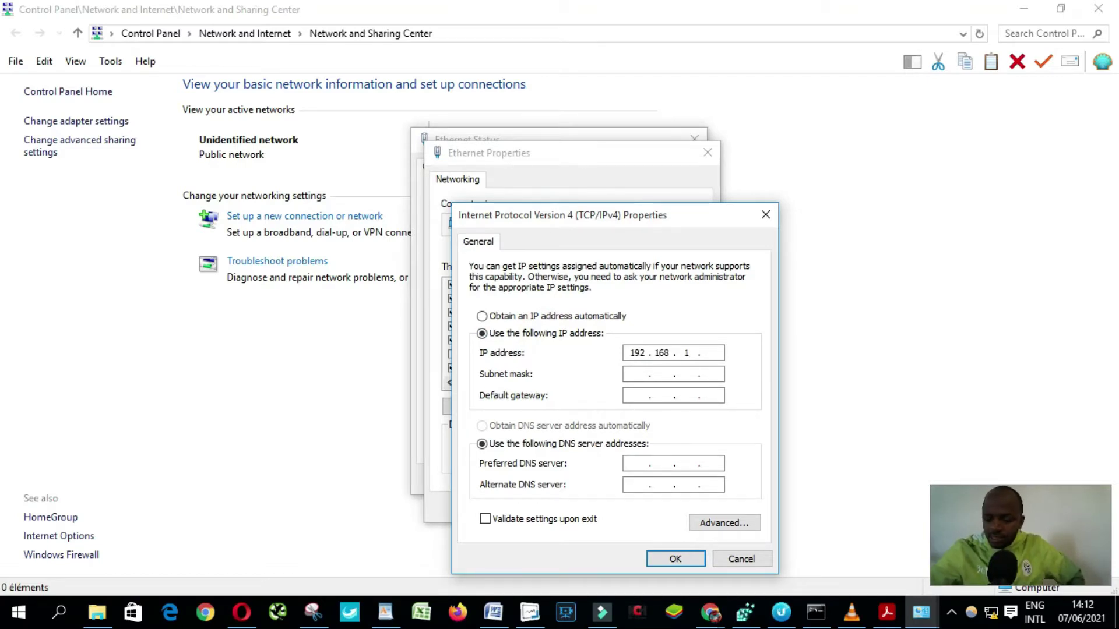
{"action": "type", "text": "1 . 30"}
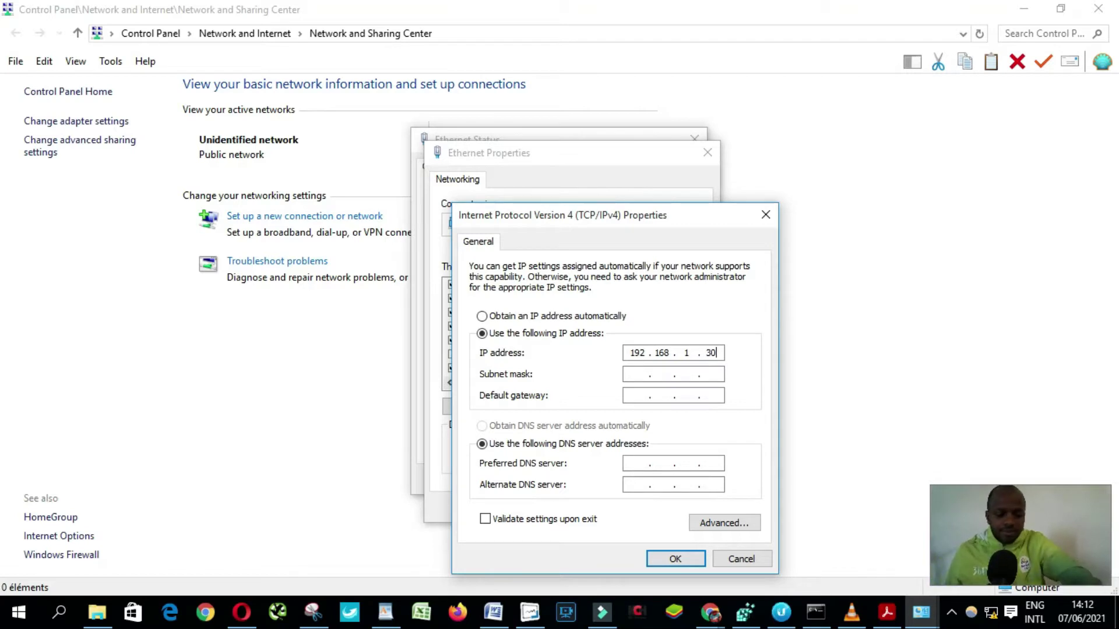
{"action": "key", "text": "Tab"}
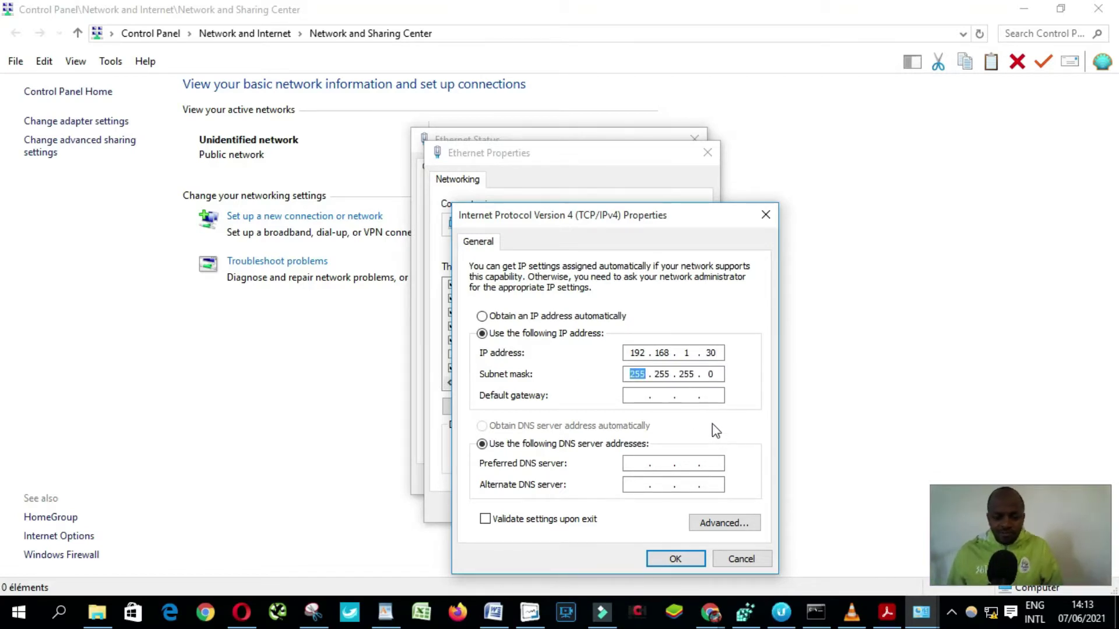
{"action": "left_click", "coordinate": [677, 558]}
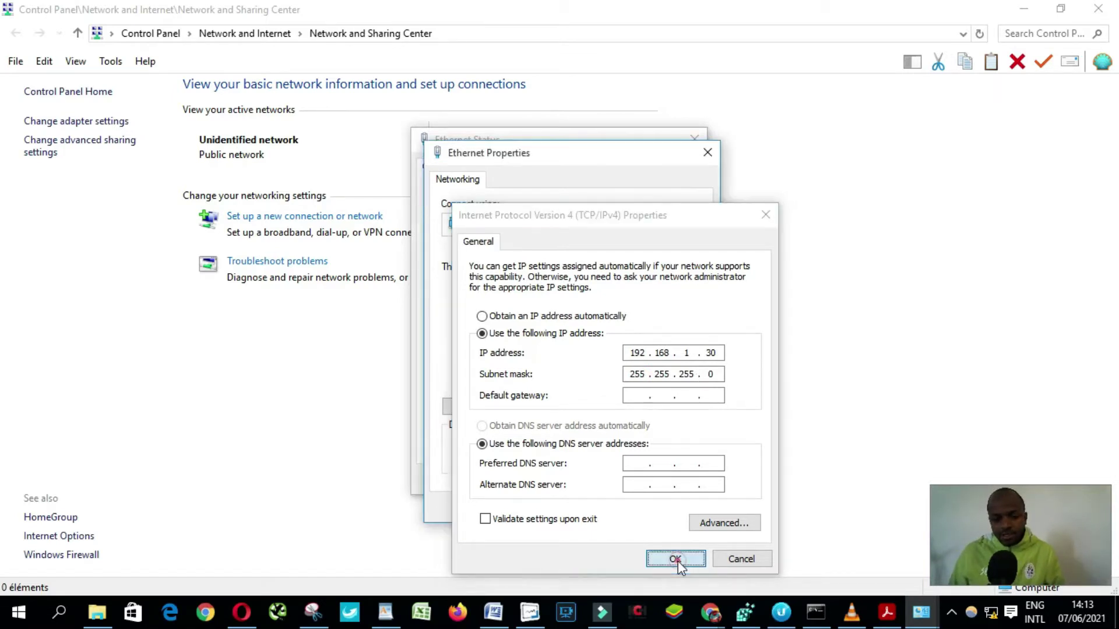
{"action": "left_click", "coordinate": [618, 508]}
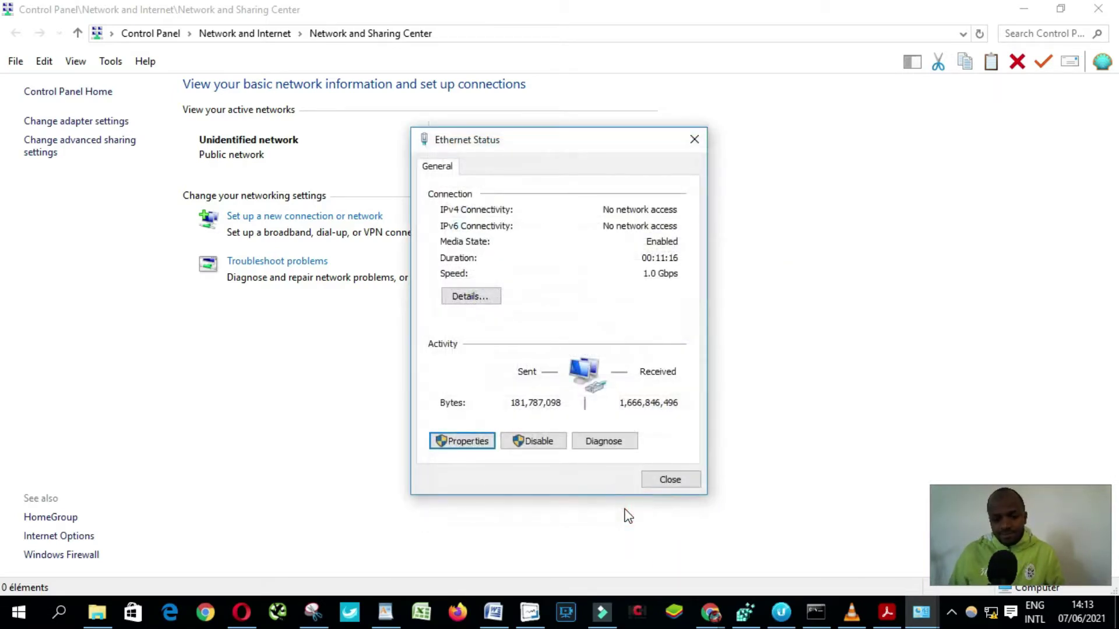
{"action": "left_click", "coordinate": [670, 481]}
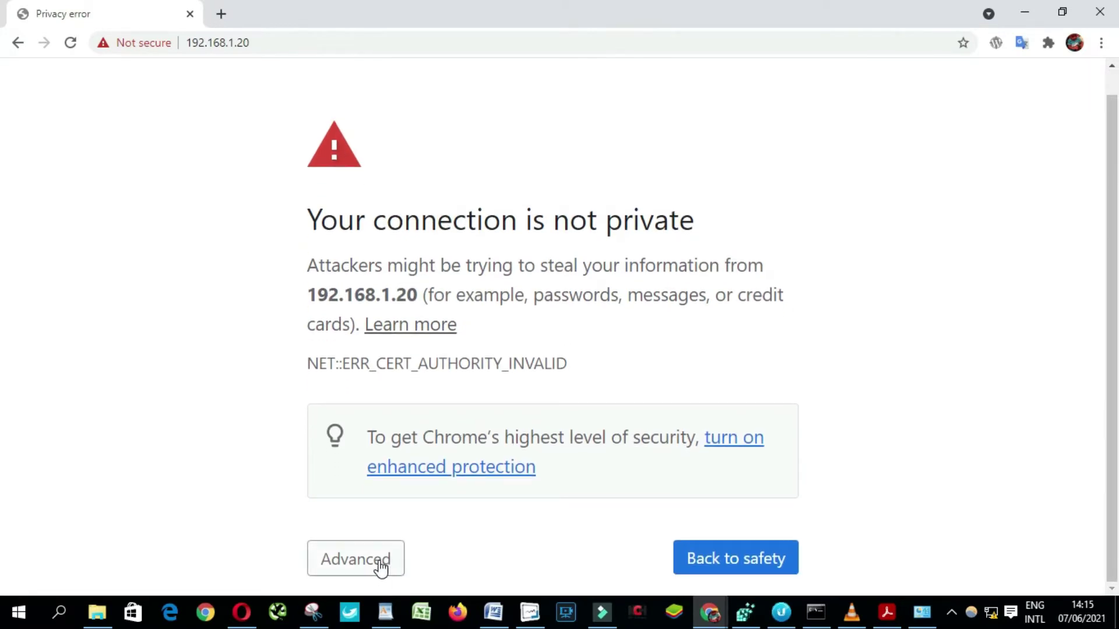
Reveal the proceed-anyway option on Chrome's privacy warning for 192.168.1.20
{"action": "left_click", "coordinate": [379, 564]}
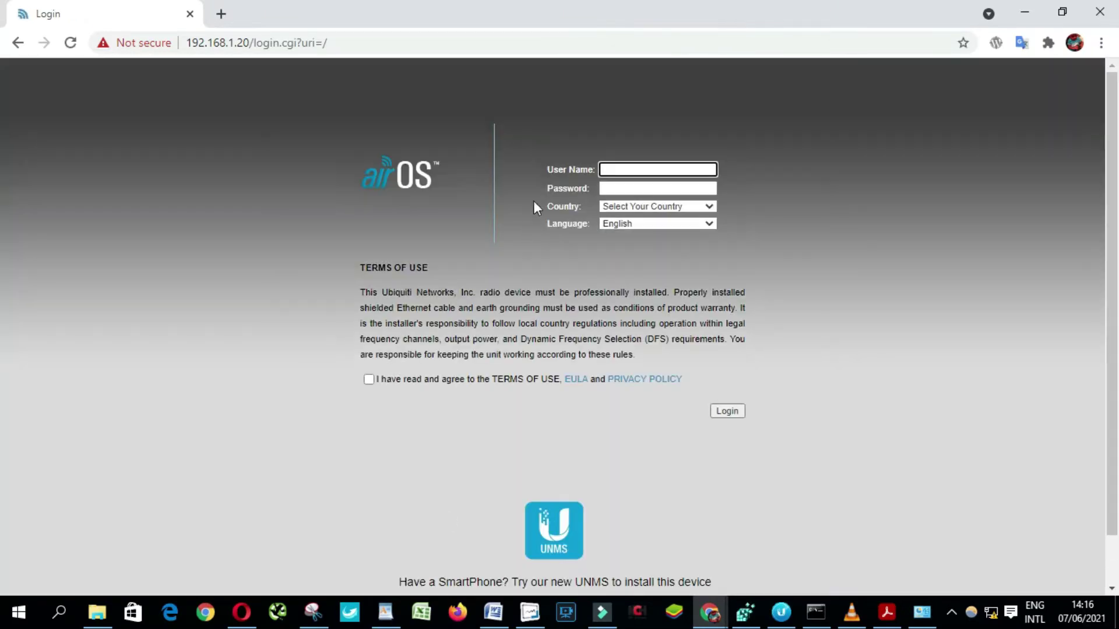
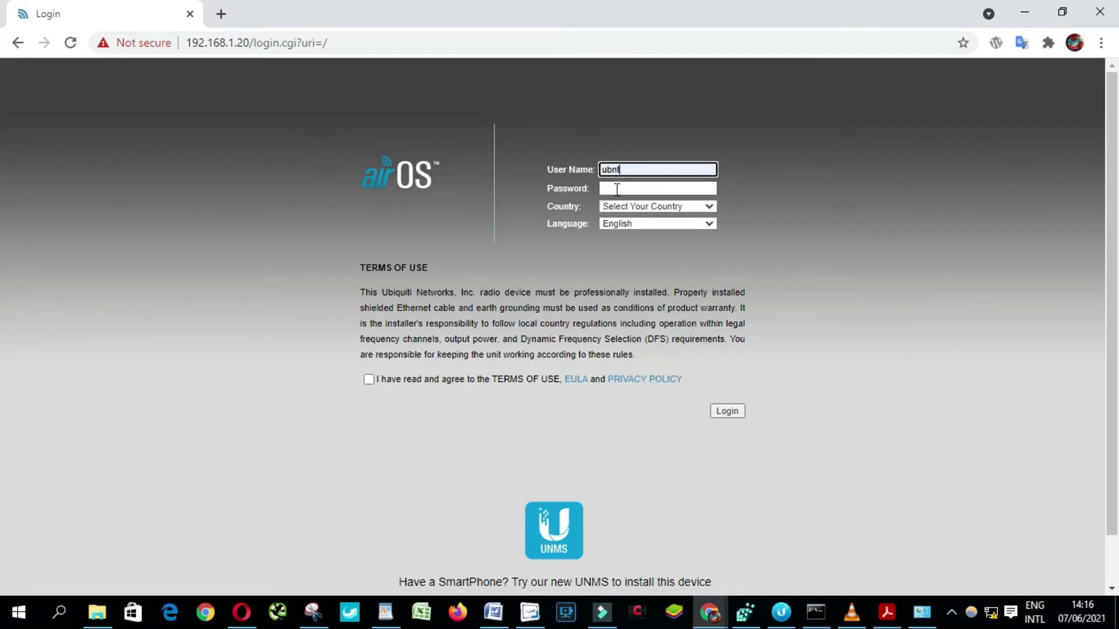
Sign in with the default user name and password, selecting the country from the list
{"action": "left_click", "coordinate": [617, 189]}
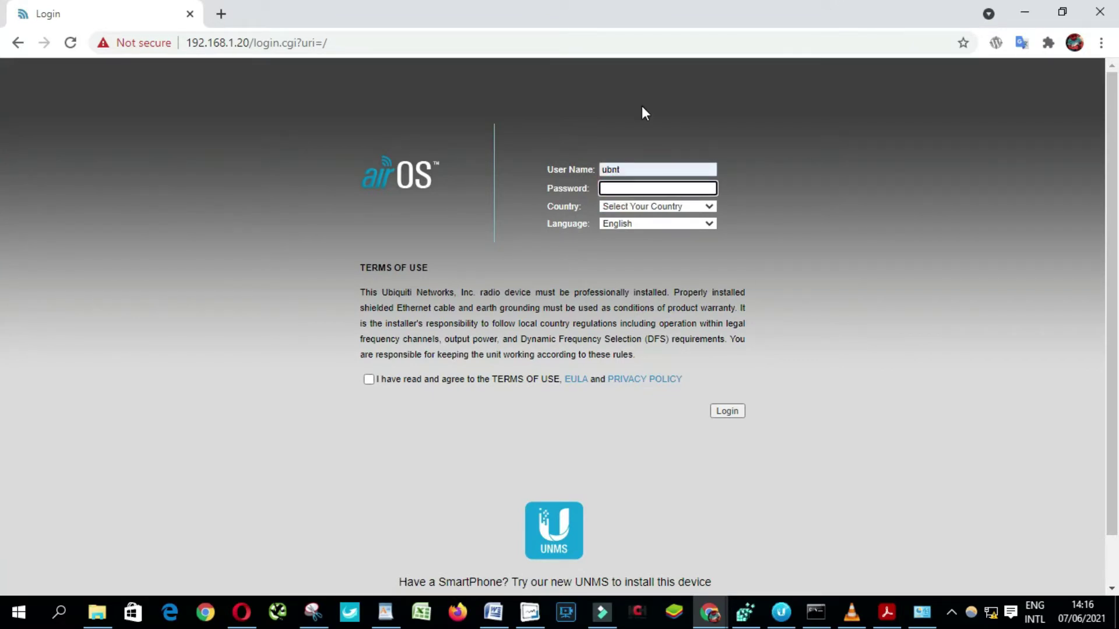
{"action": "left_click", "coordinate": [644, 208]}
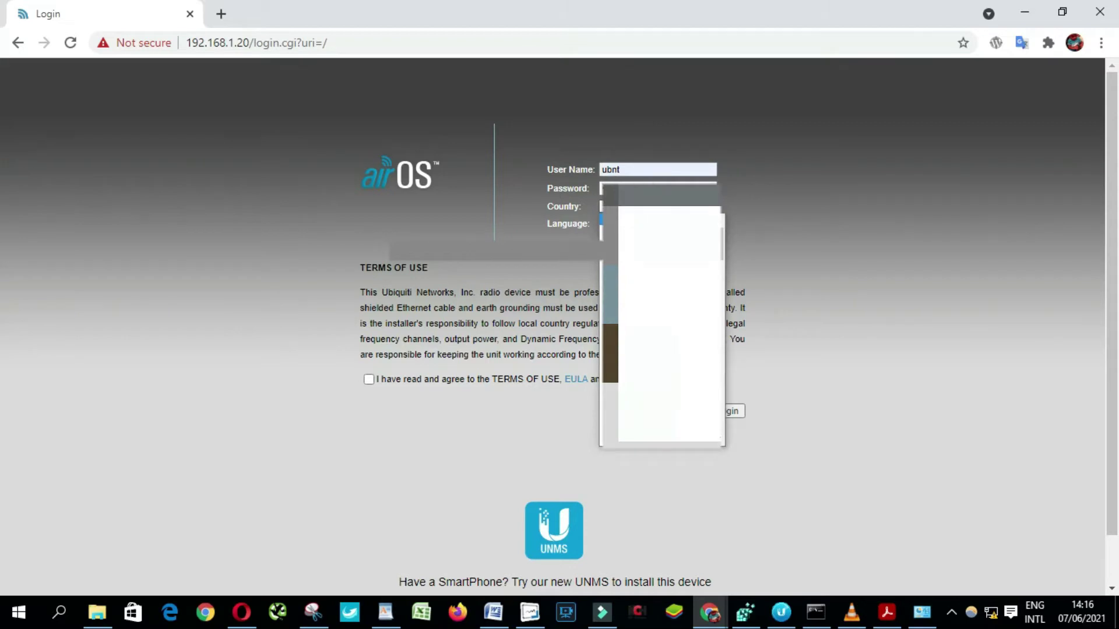
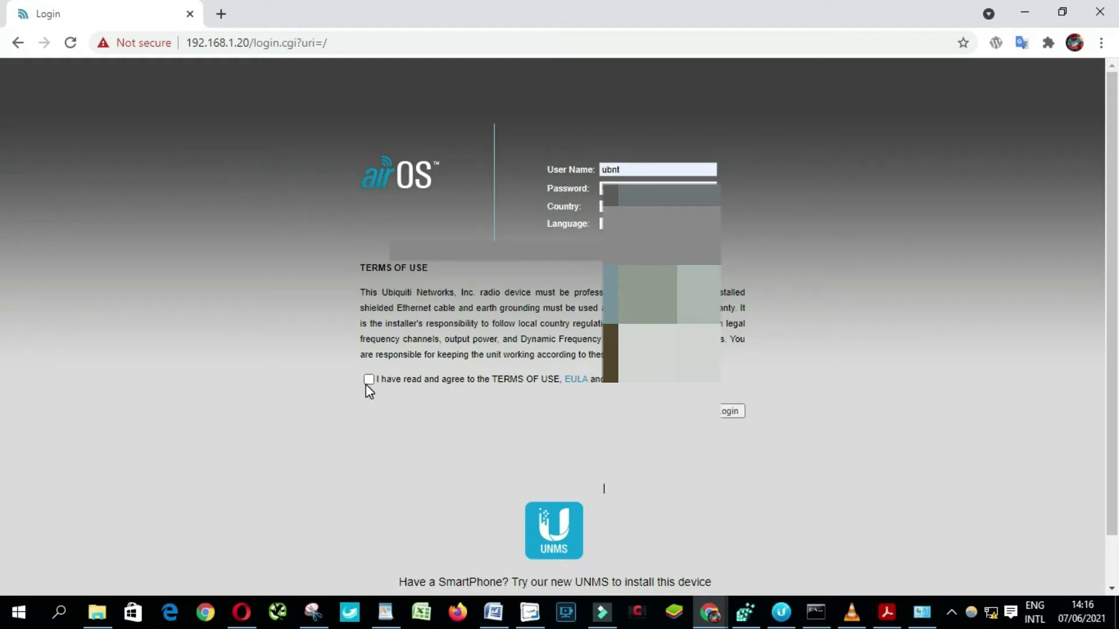
{"action": "left_click", "coordinate": [729, 409]}
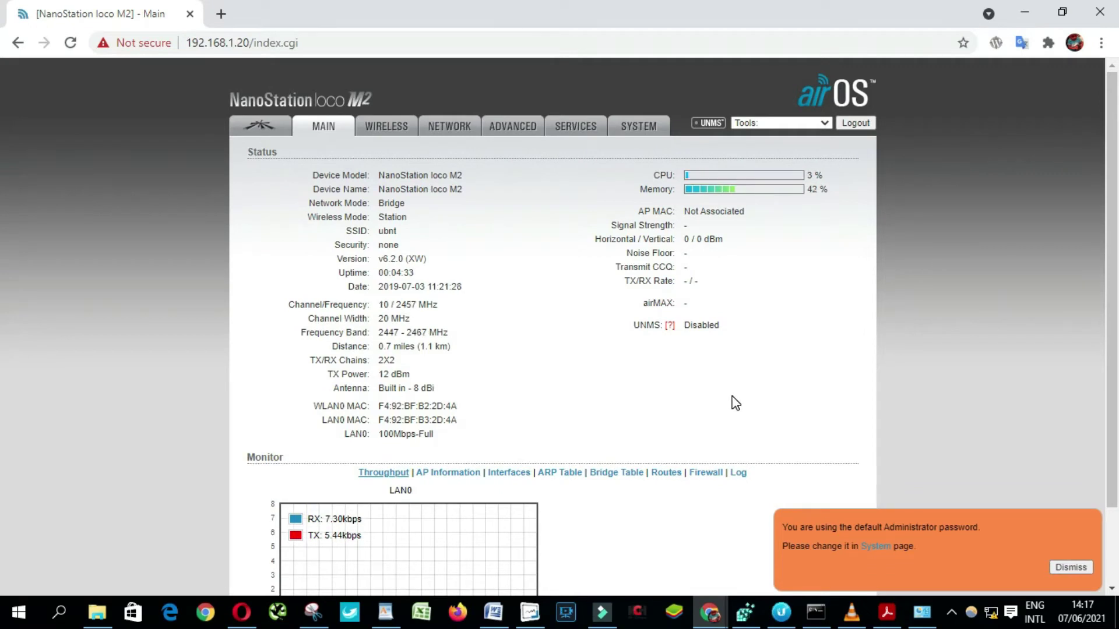
On the Wireless page, set wireless mode to Access Point and enable WDS transparent bridging
{"action": "left_click", "coordinate": [383, 127]}
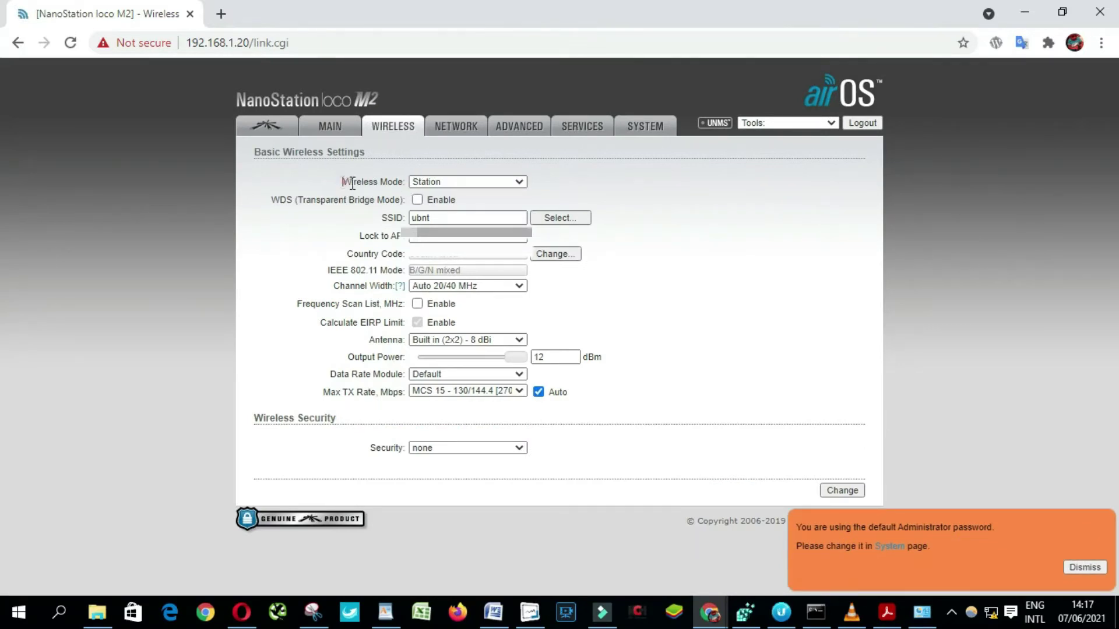
{"action": "left_click_drag", "start_coordinate": [345, 183], "coordinate": [403, 180]}
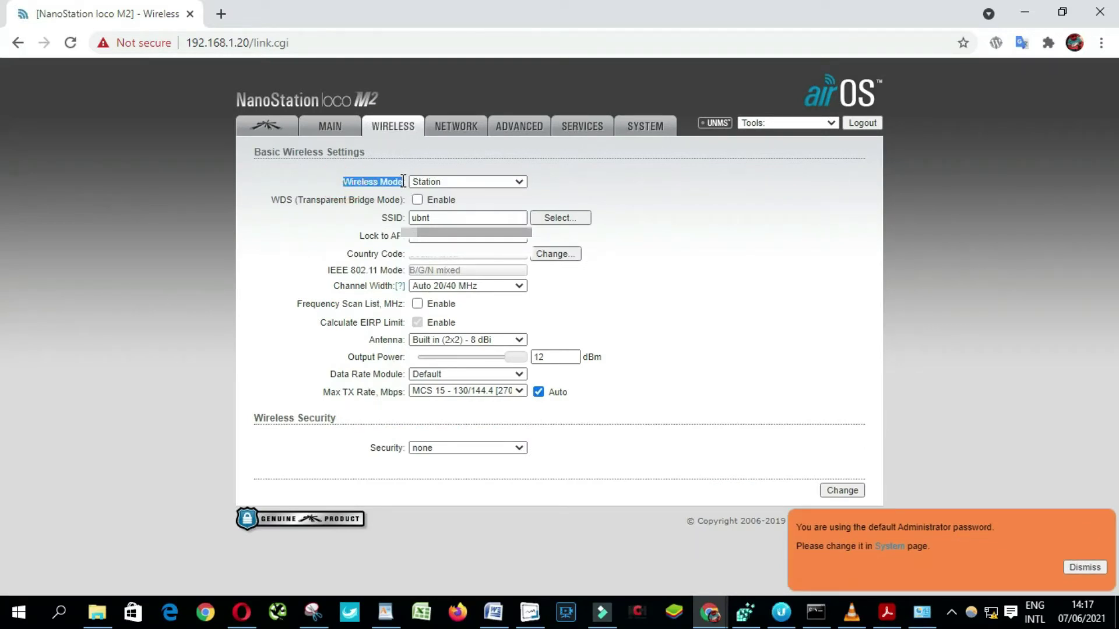
{"action": "left_click", "coordinate": [478, 183]}
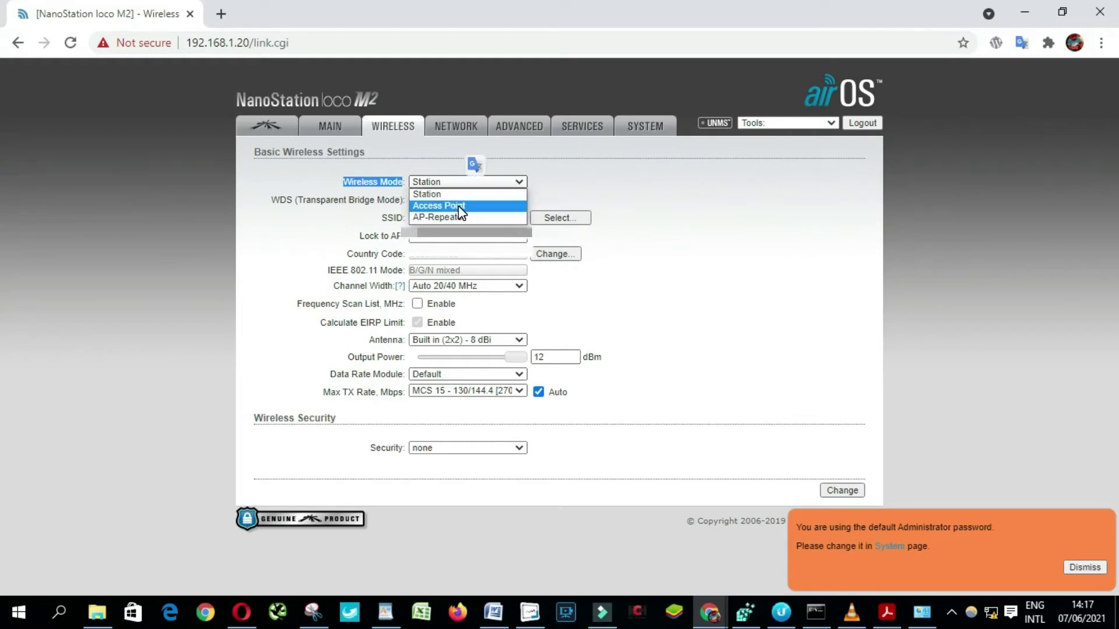
{"action": "left_click", "coordinate": [461, 207]}
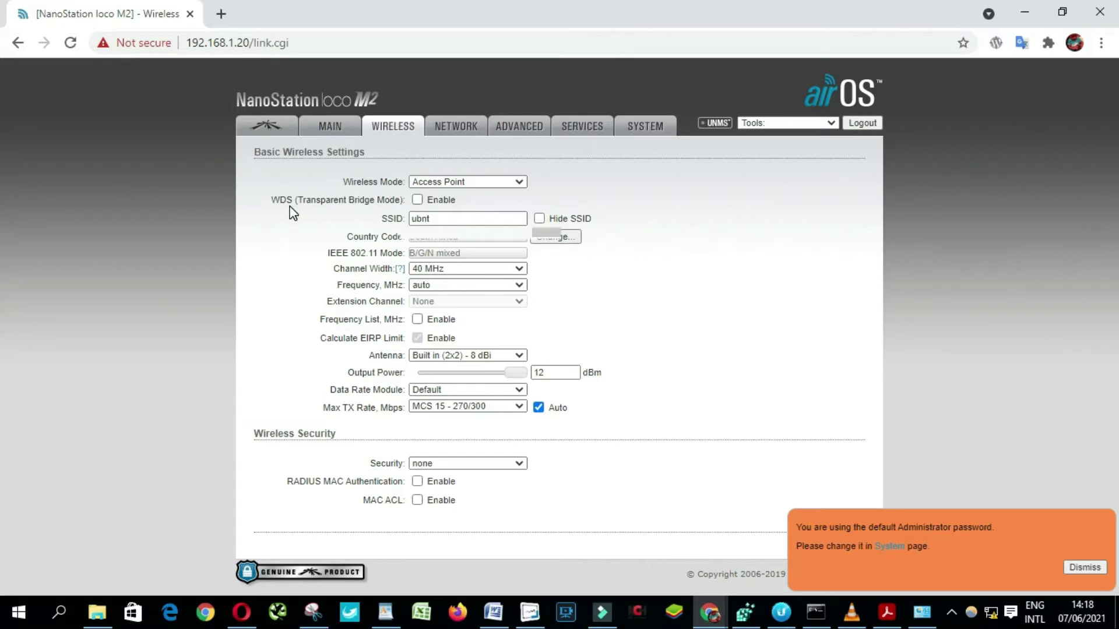
{"action": "left_click", "coordinate": [417, 200]}
Set wireless security to WPA-AES and enter the WPA preshared key
{"action": "left_click", "coordinate": [457, 464]}
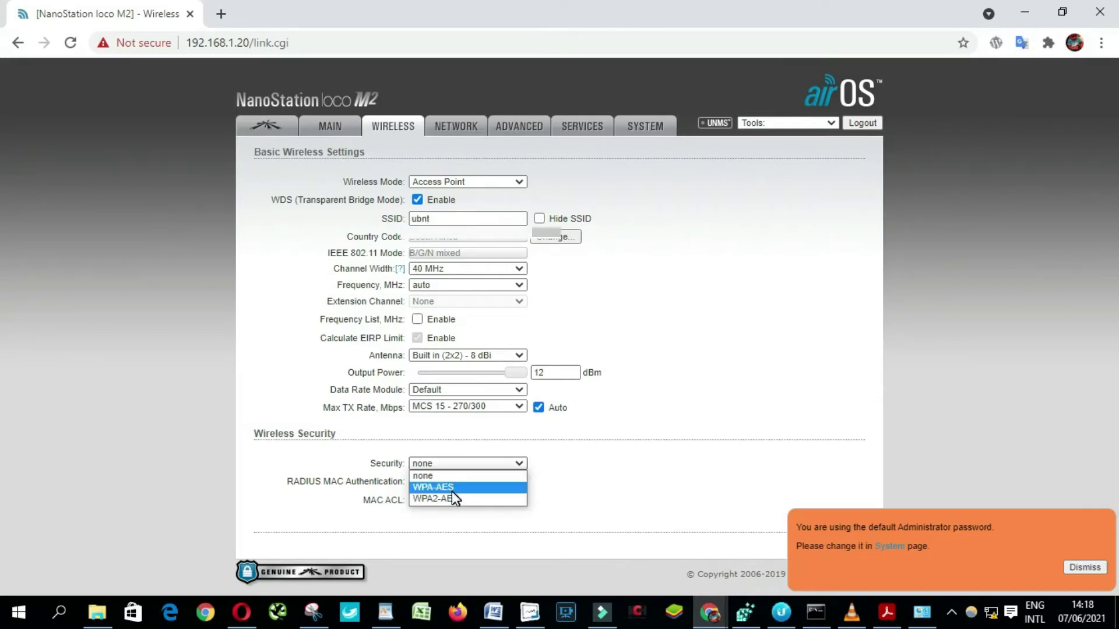
{"action": "left_click", "coordinate": [451, 489]}
{"action": "left_click", "coordinate": [444, 498]}
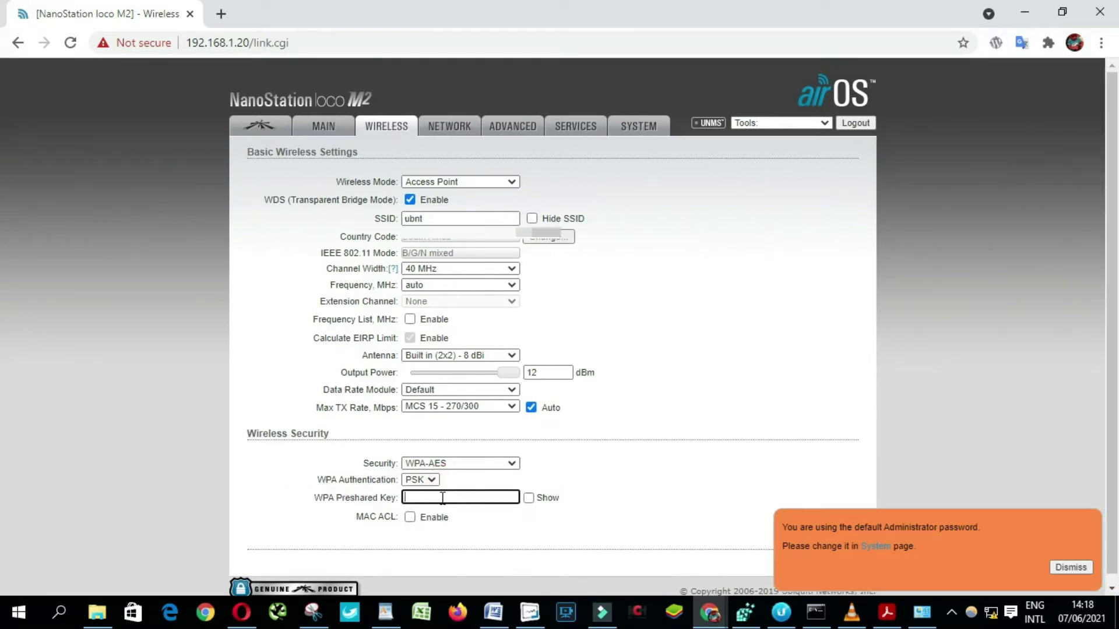
{"action": "left_click", "coordinate": [442, 498]}
{"action": "scroll", "coordinate": [850, 557], "scroll_direction": "down", "scroll_amount": 1}
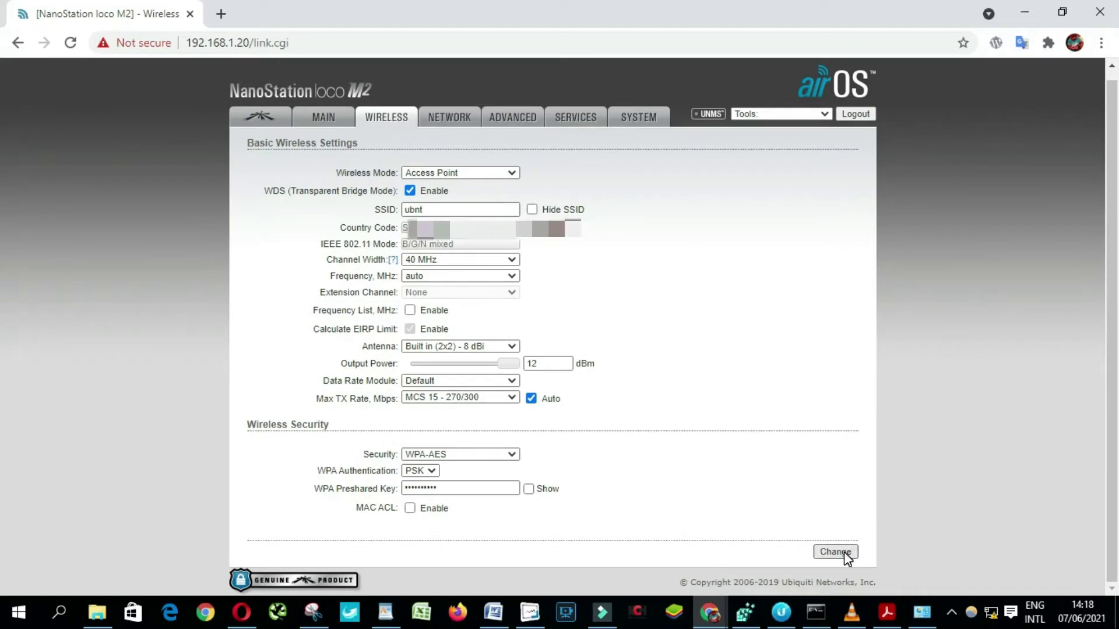
Save the wireless settings, entering the current admin password and a new password twice
{"action": "left_click", "coordinate": [844, 551]}
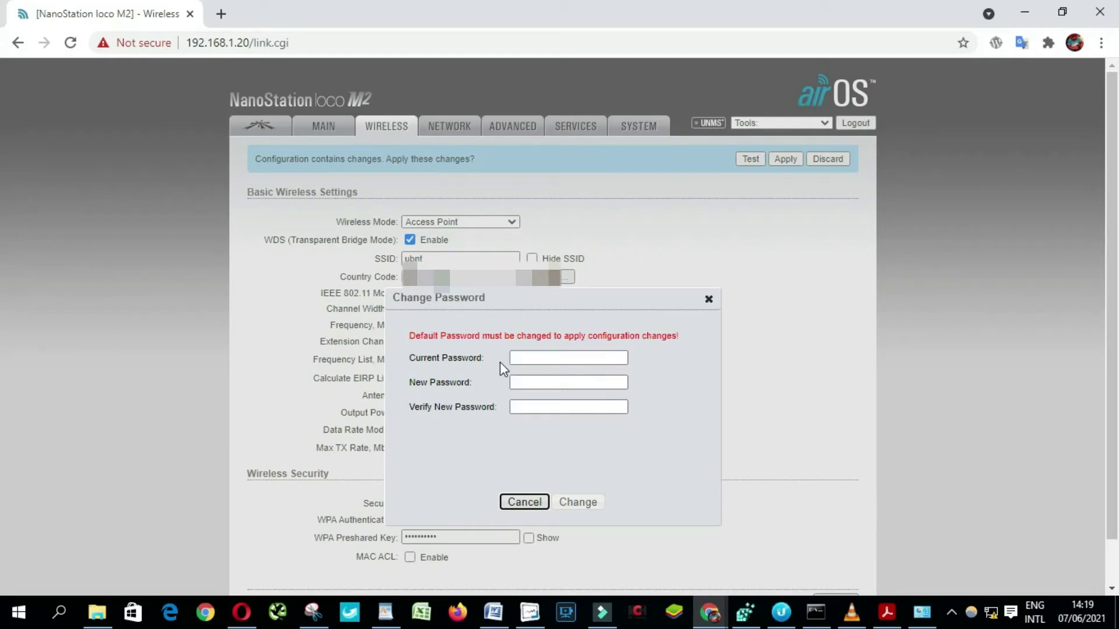
{"action": "left_click", "coordinate": [530, 360]}
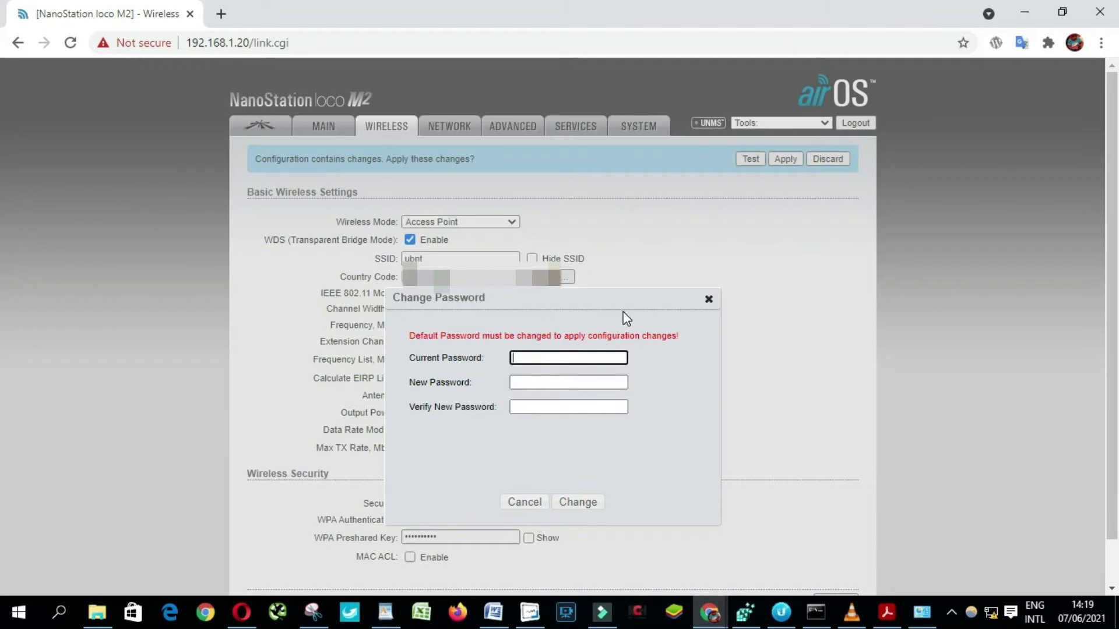
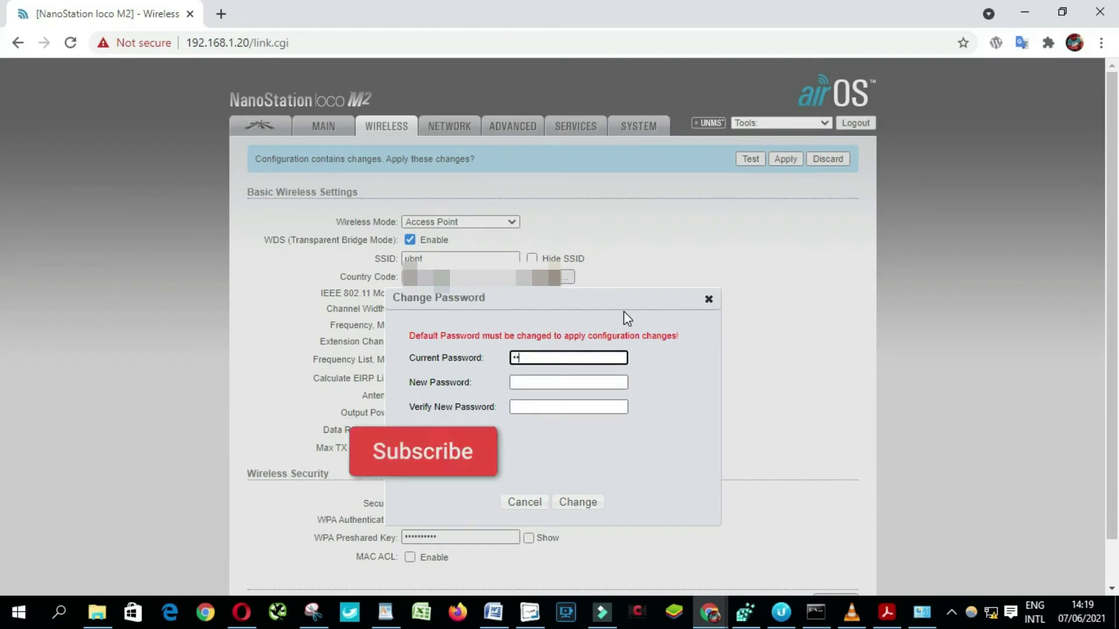
{"action": "key", "text": "Tab"}
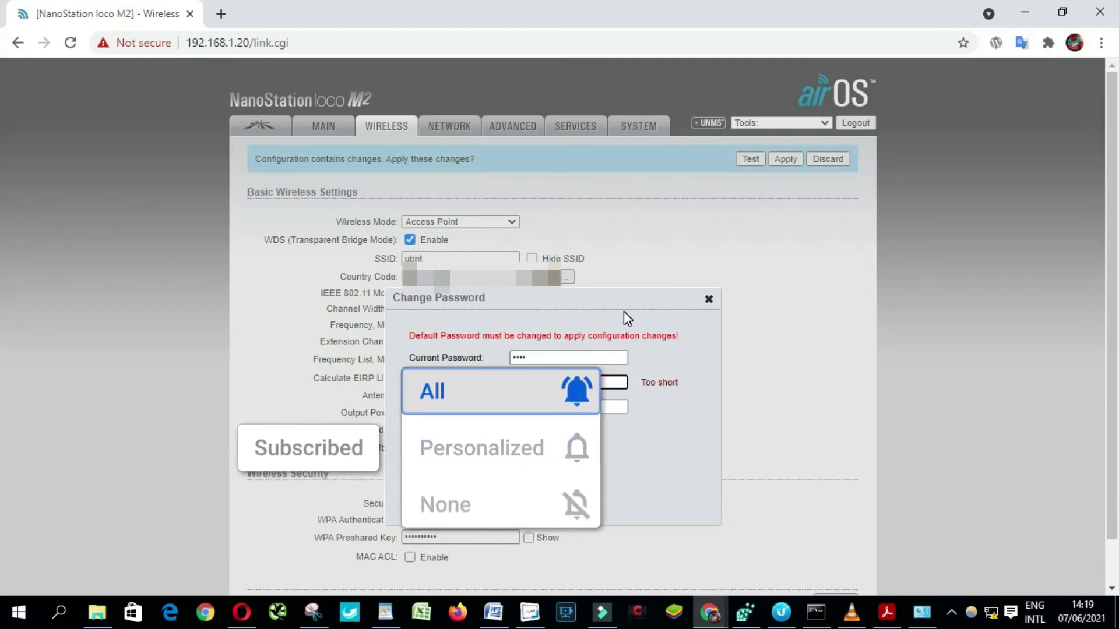
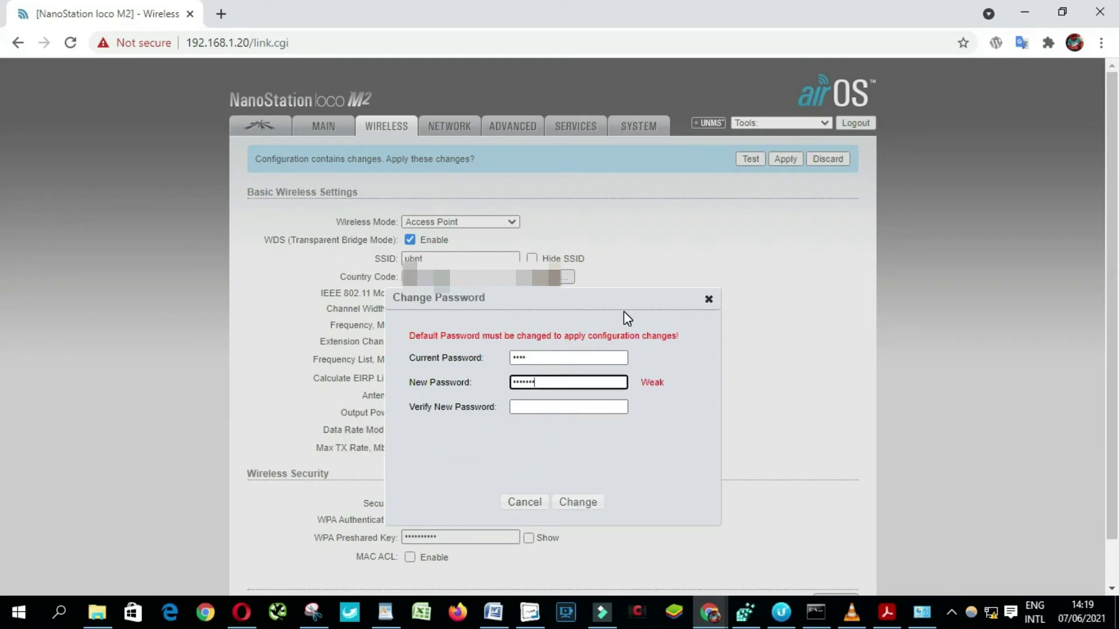
{"action": "key", "text": "Tab"}
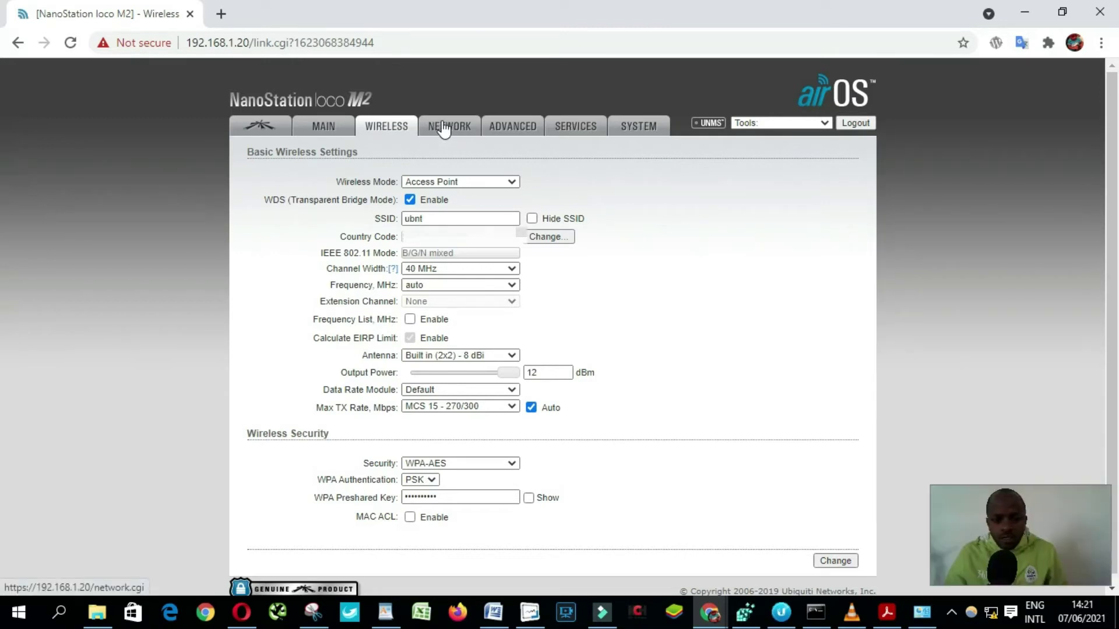
Change the unit's IP address from 192.168.1.20 to 192.168.1.21 and apply the configuration
{"action": "left_click", "coordinate": [447, 130]}
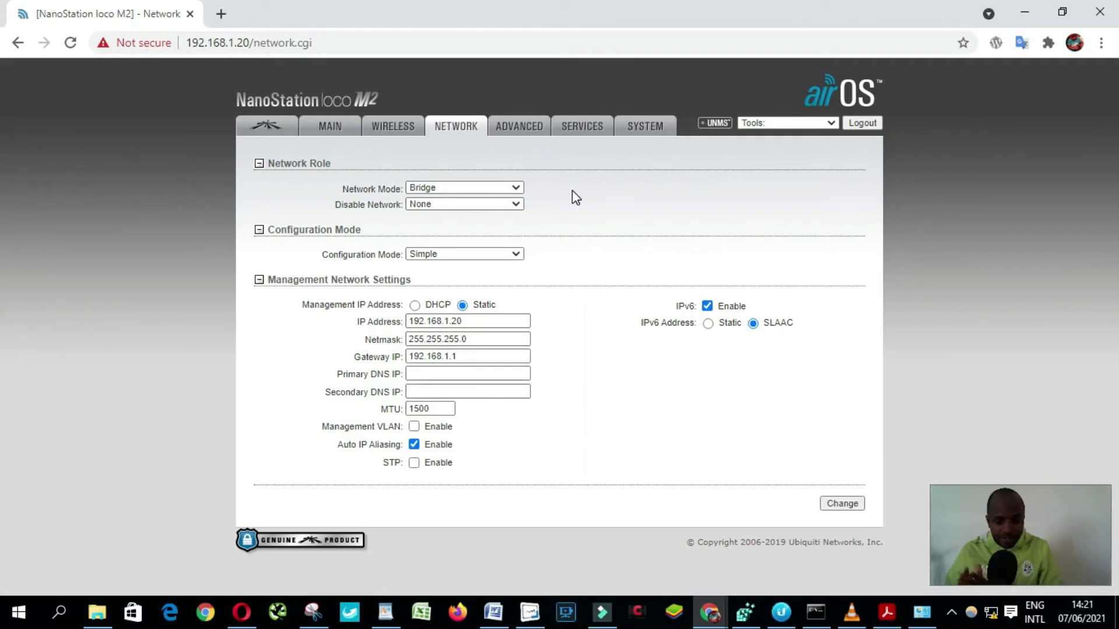
{"action": "left_click", "coordinate": [506, 320]}
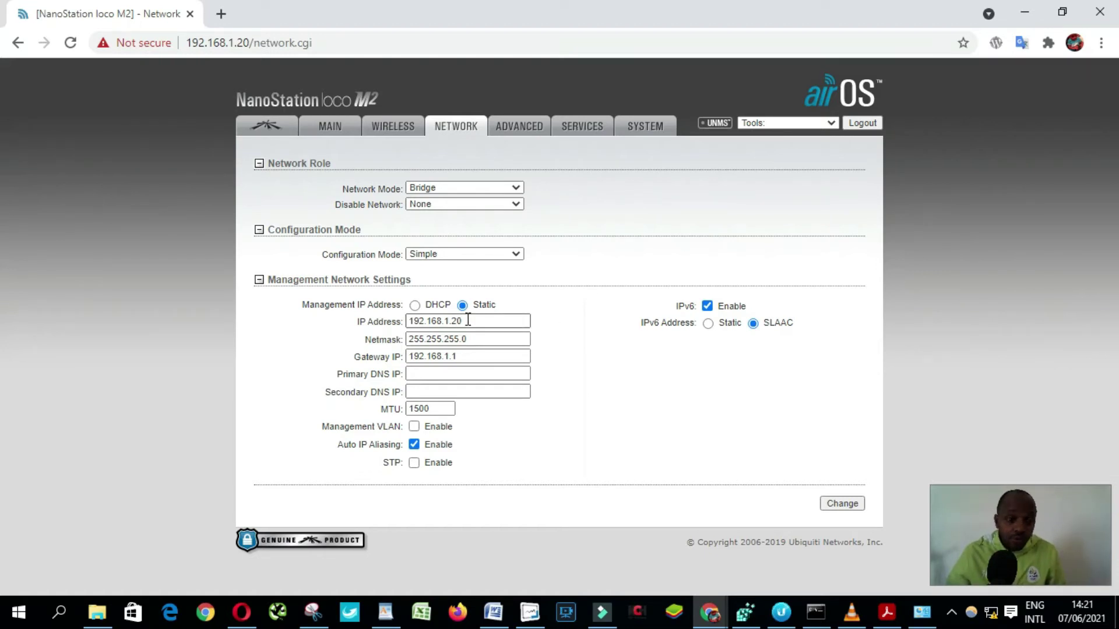
{"action": "left_click", "coordinate": [468, 320]}
{"action": "key", "text": "BackSpace"}
{"action": "type", "text": "1"}
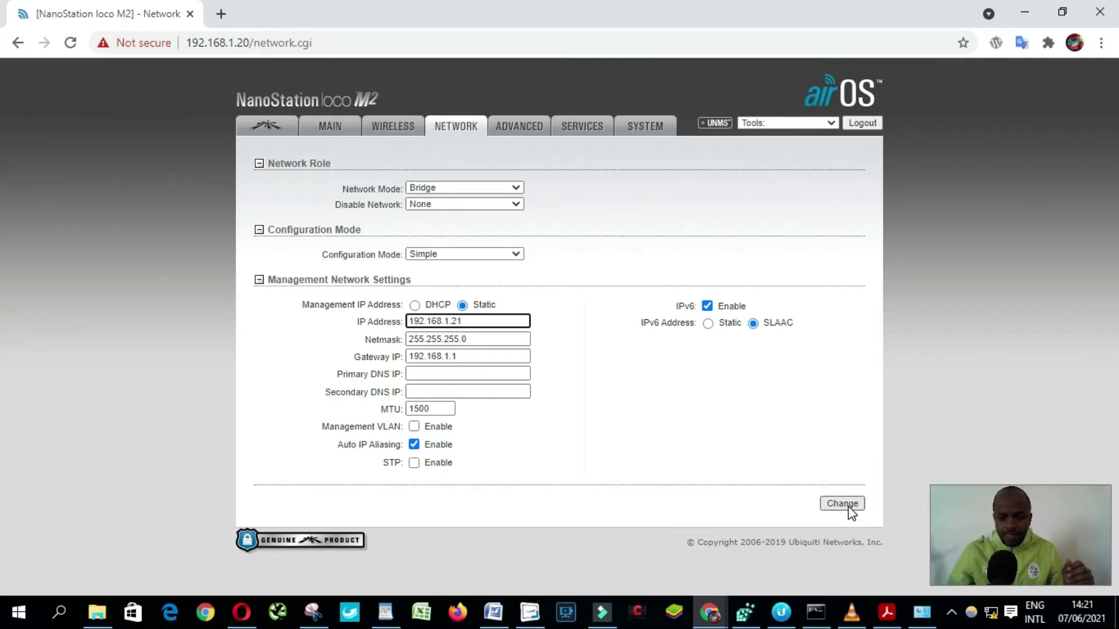
{"action": "left_click", "coordinate": [848, 506]}
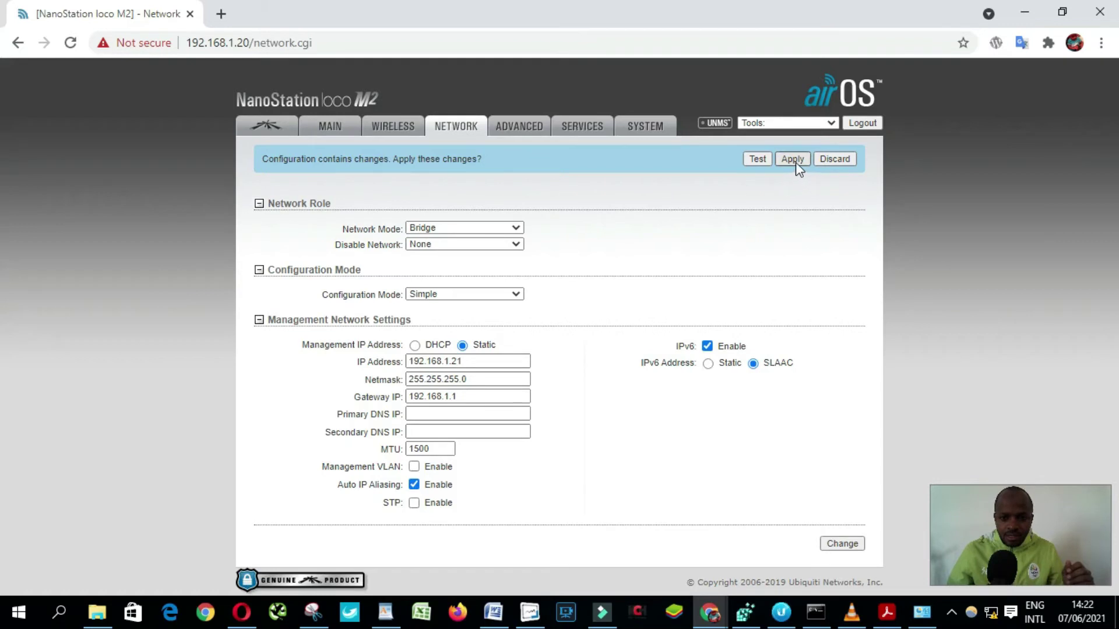
{"action": "left_click", "coordinate": [792, 159]}
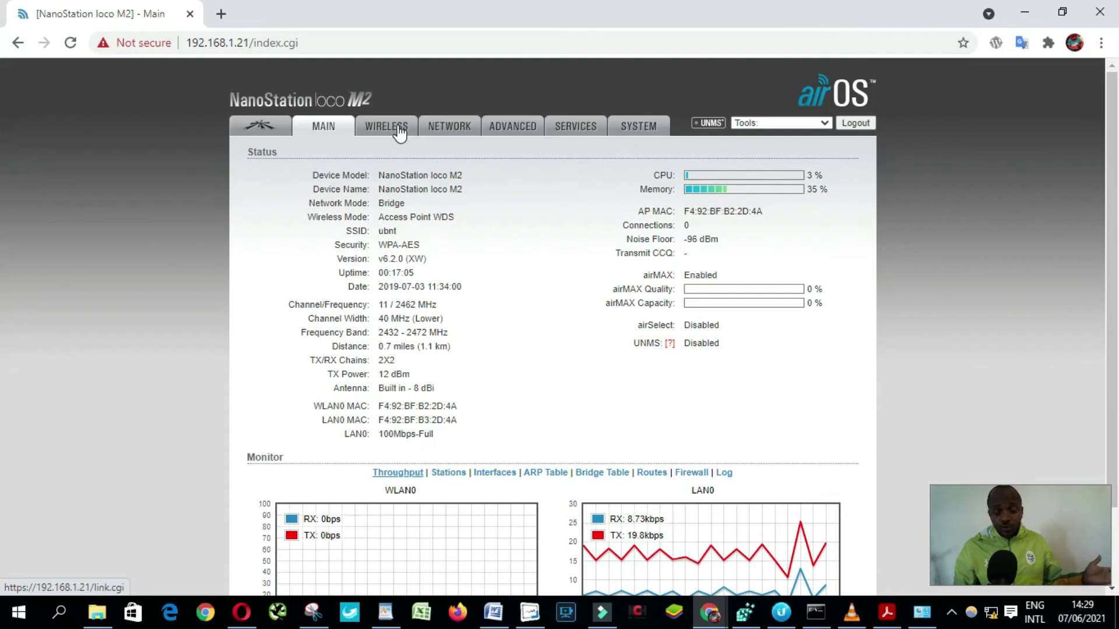
Open the Wireless settings at 192.168.1.21 and expand the Wireless Mode list
{"action": "left_click", "coordinate": [398, 131]}
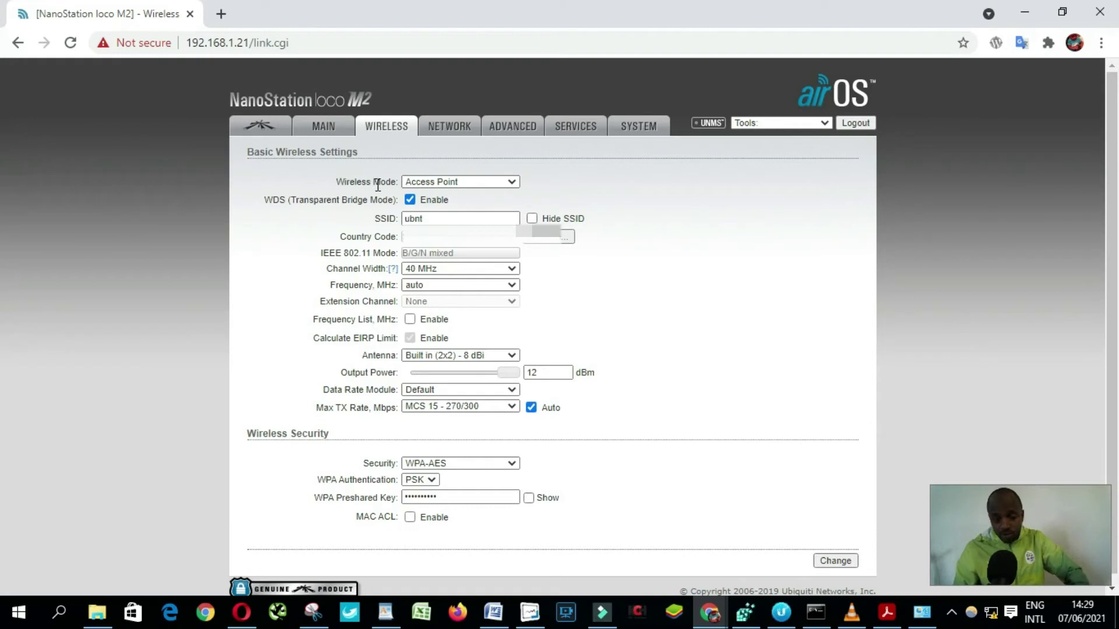
{"action": "left_click", "coordinate": [475, 184]}
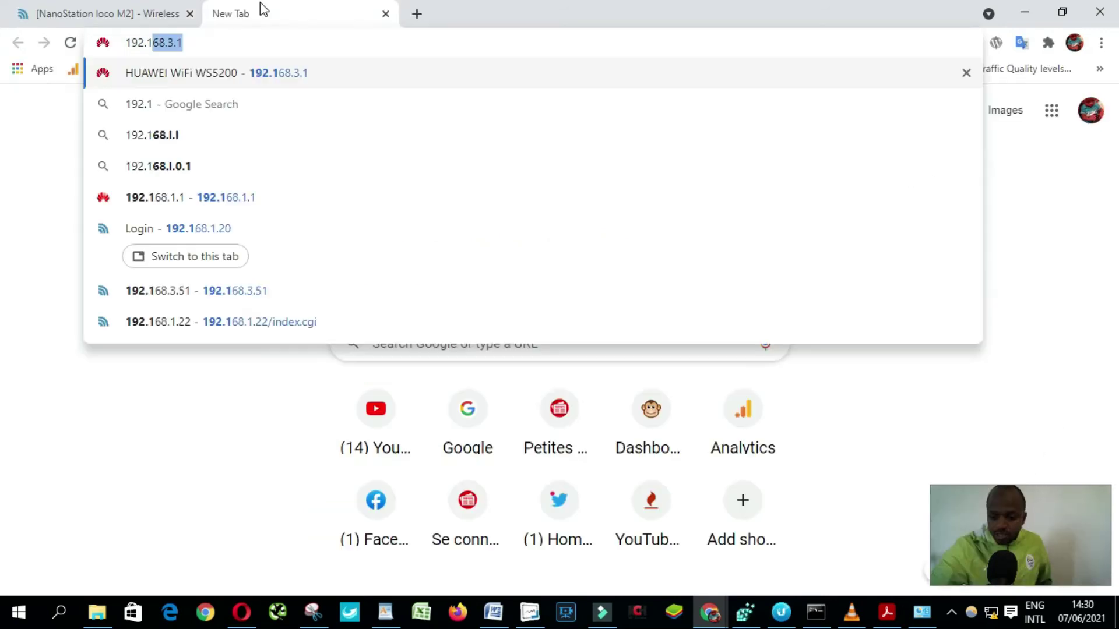
Browse to 192.168.1.20 and get past Chrome's certificate warning
{"action": "type", "text": "68."}
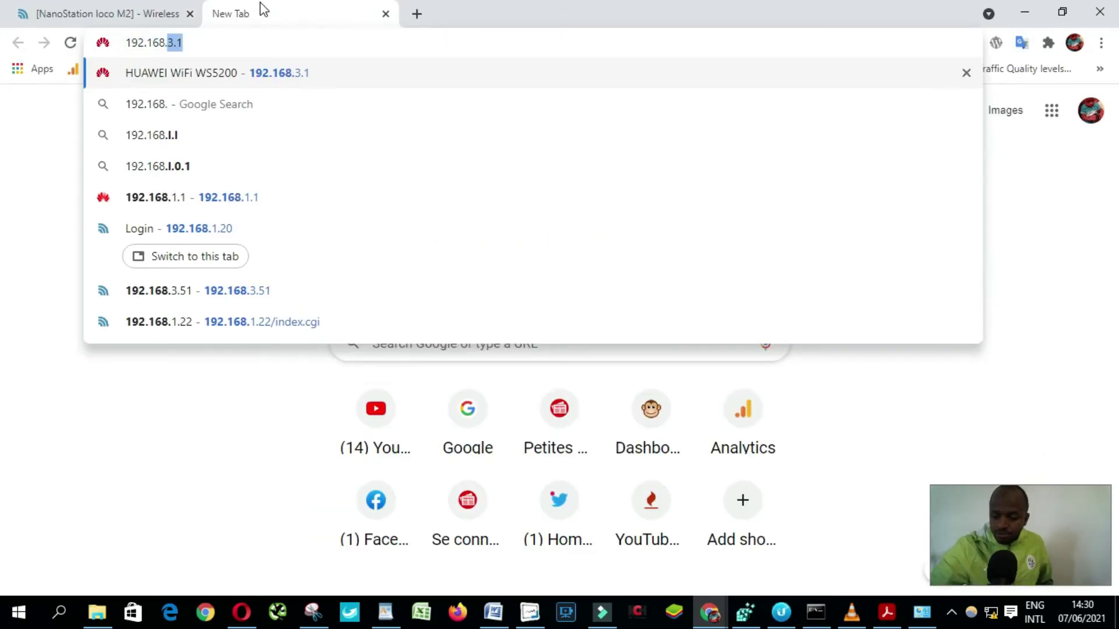
{"action": "type", "text": "1.2"}
{"action": "key", "text": "BackSpace"}
{"action": "key", "text": "BackSpace"}
{"action": "key", "text": "BackSpace"}
{"action": "key", "text": "BackSpace"}
{"action": "key", "text": "BackSpace"}
{"action": "key", "text": "BackSpace"}
{"action": "key", "text": "BackSpace"}
{"action": "key", "text": "BackSpace"}
{"action": "key", "text": "BackSpace"}
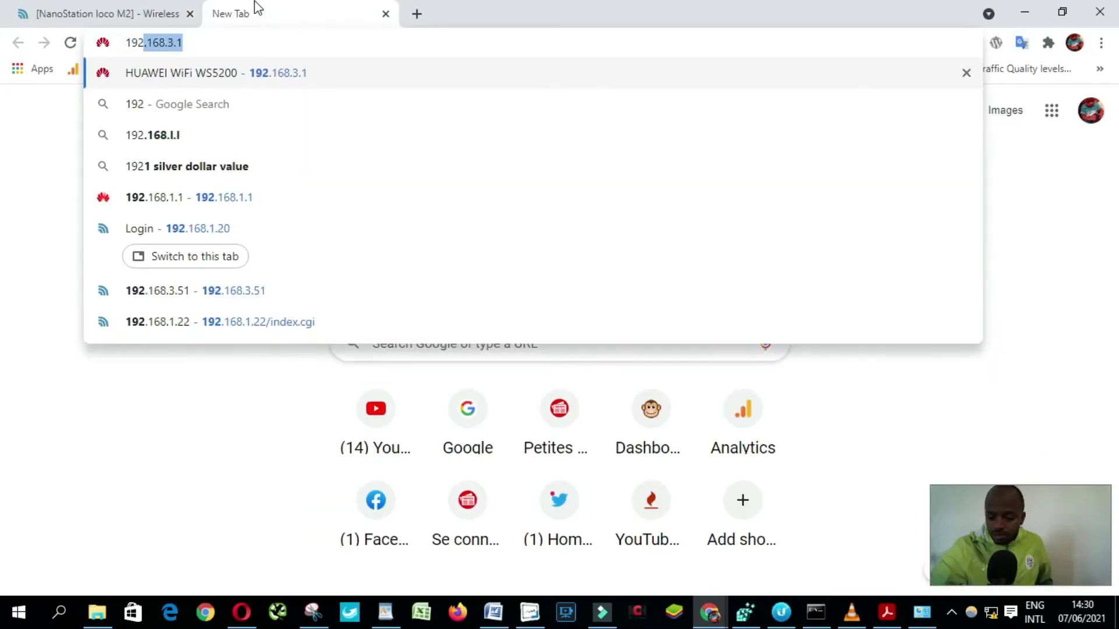
{"action": "type", "text": ".168.1.20"}
{"action": "key", "text": "Return"}
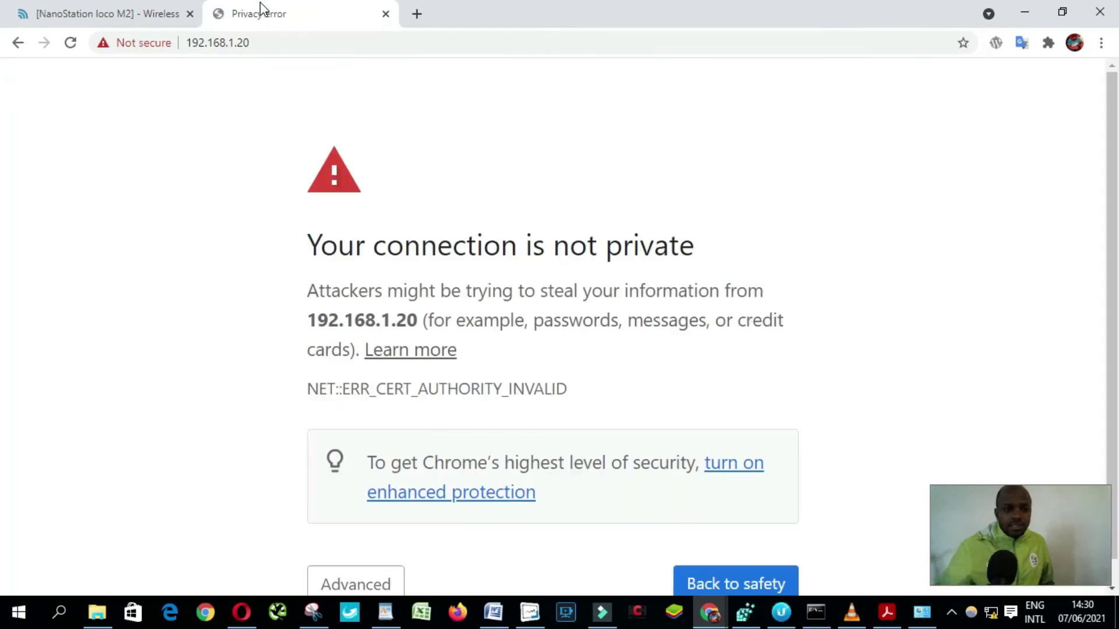
{"action": "scroll", "coordinate": [421, 177], "scroll_direction": "down", "scroll_amount": 1}
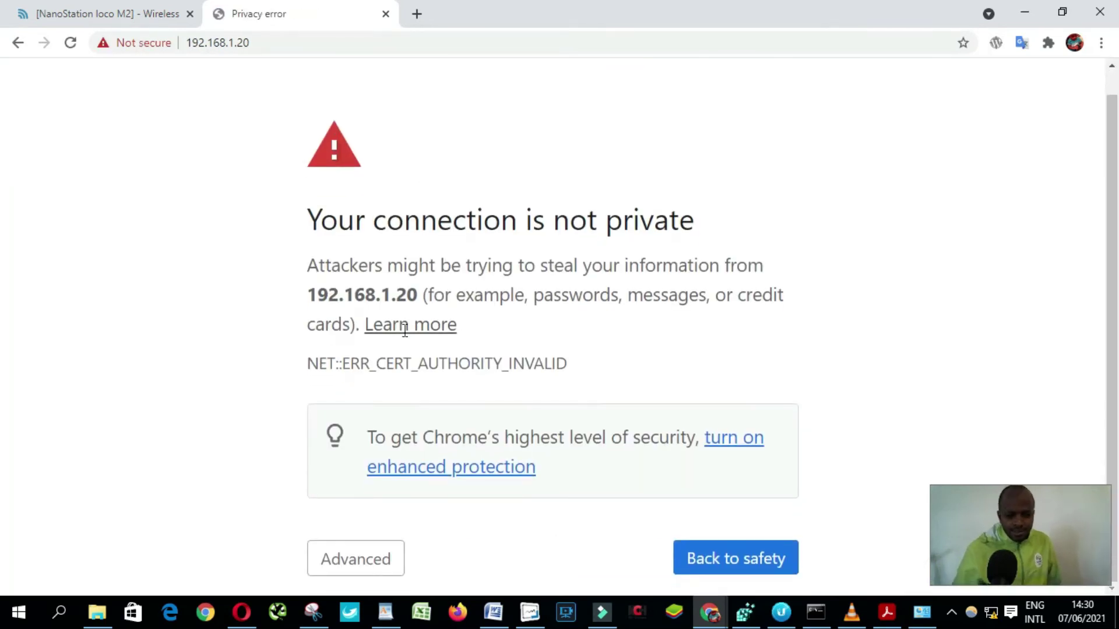
{"action": "left_click", "coordinate": [396, 559]}
{"action": "scroll", "coordinate": [387, 501], "scroll_direction": "down", "scroll_amount": 3}
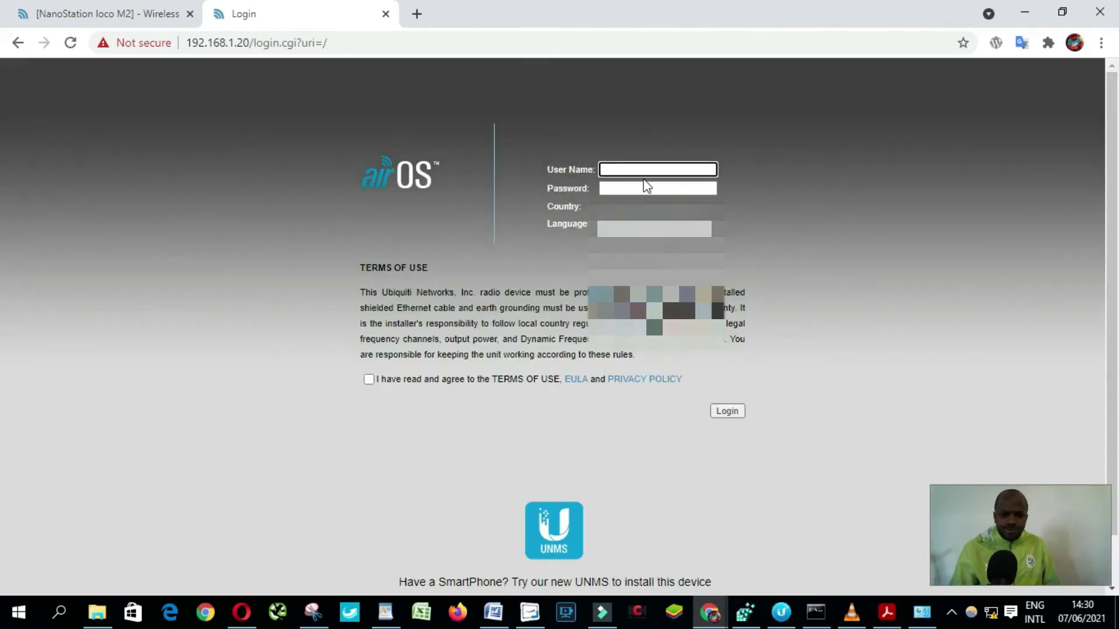
Log in with the saved user name and default password, choosing a country and accepting the terms
{"action": "left_click", "coordinate": [644, 170]}
{"action": "left_click", "coordinate": [628, 196]}
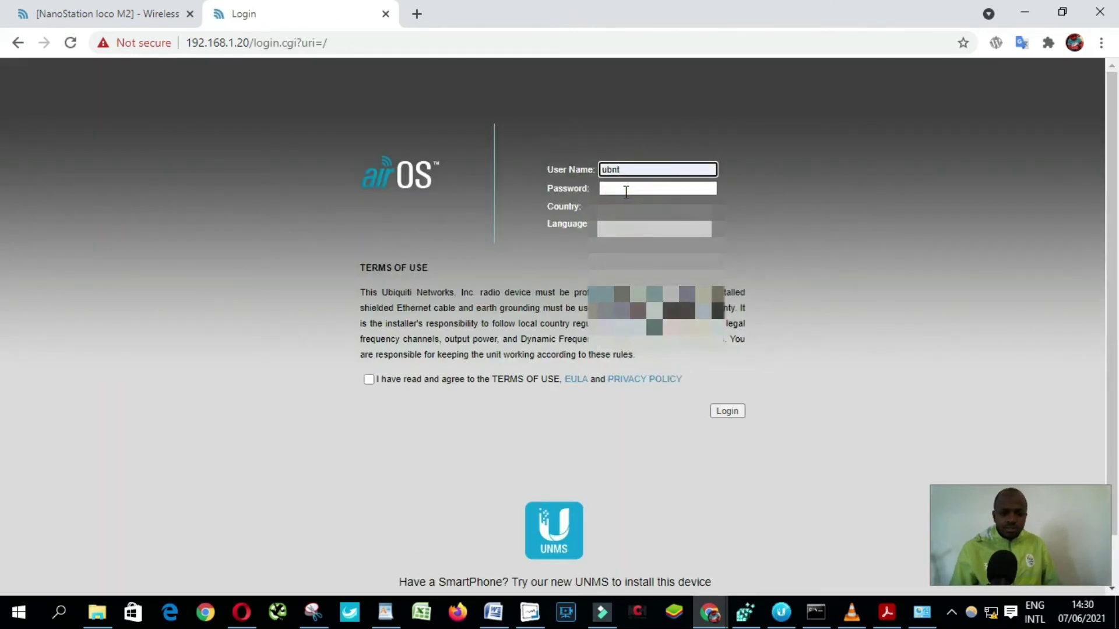
{"action": "left_click", "coordinate": [626, 189]}
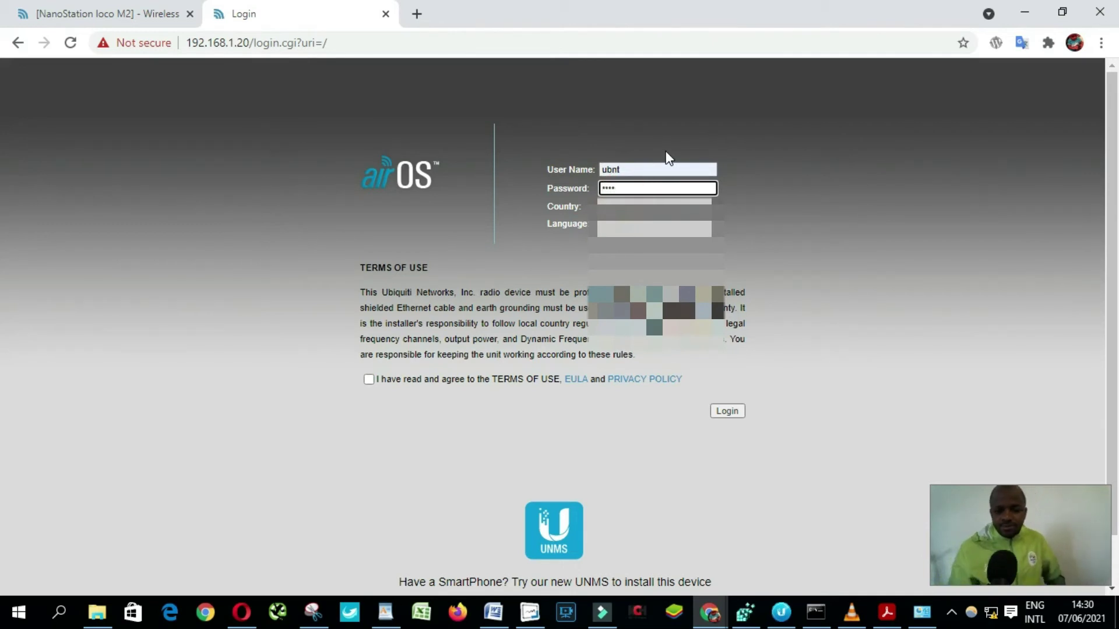
{"action": "left_click", "coordinate": [652, 207]}
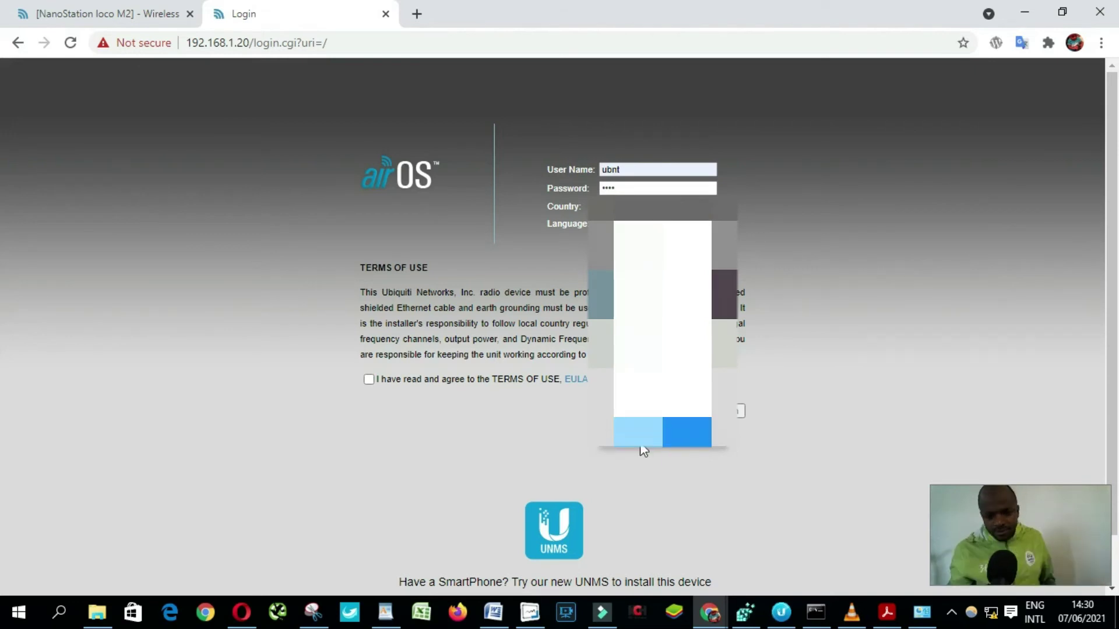
{"action": "left_click", "coordinate": [641, 440]}
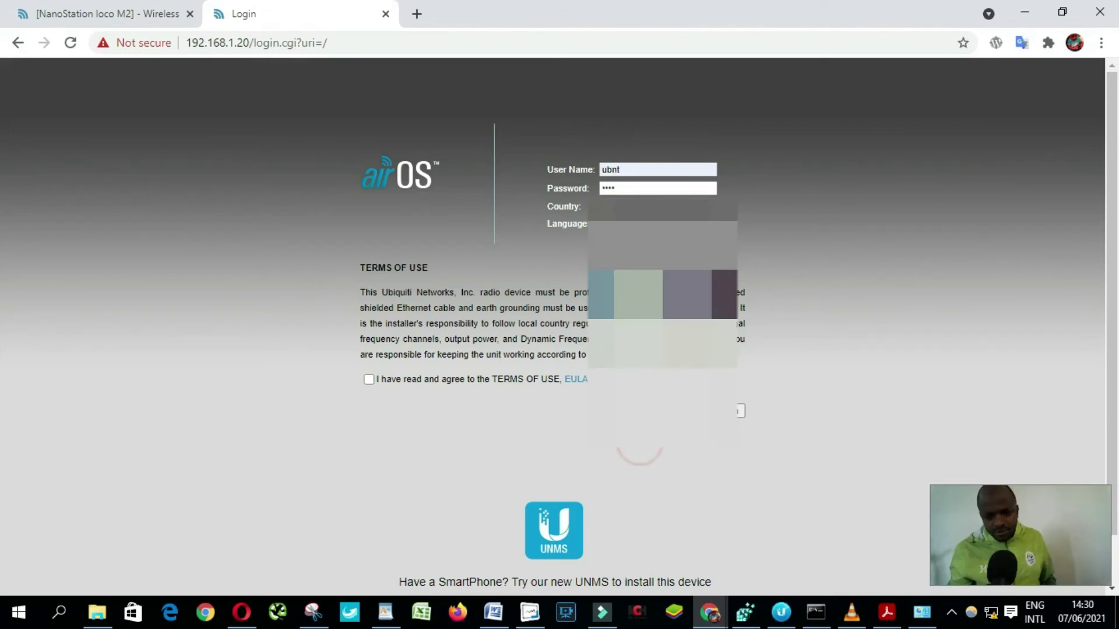
{"action": "left_click", "coordinate": [369, 380]}
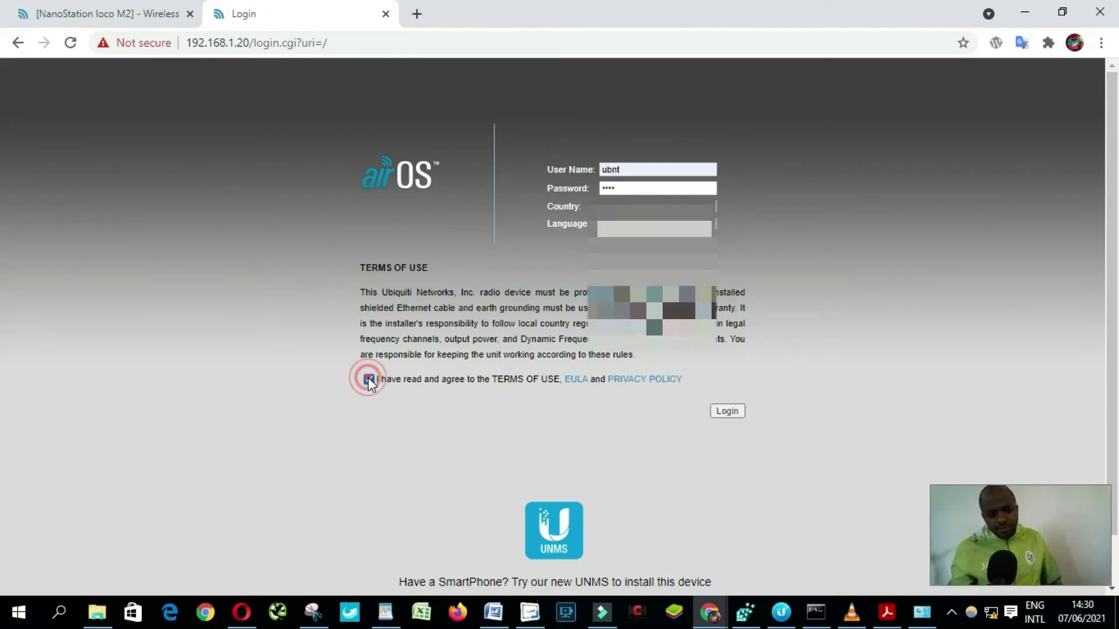
{"action": "left_click", "coordinate": [727, 415]}
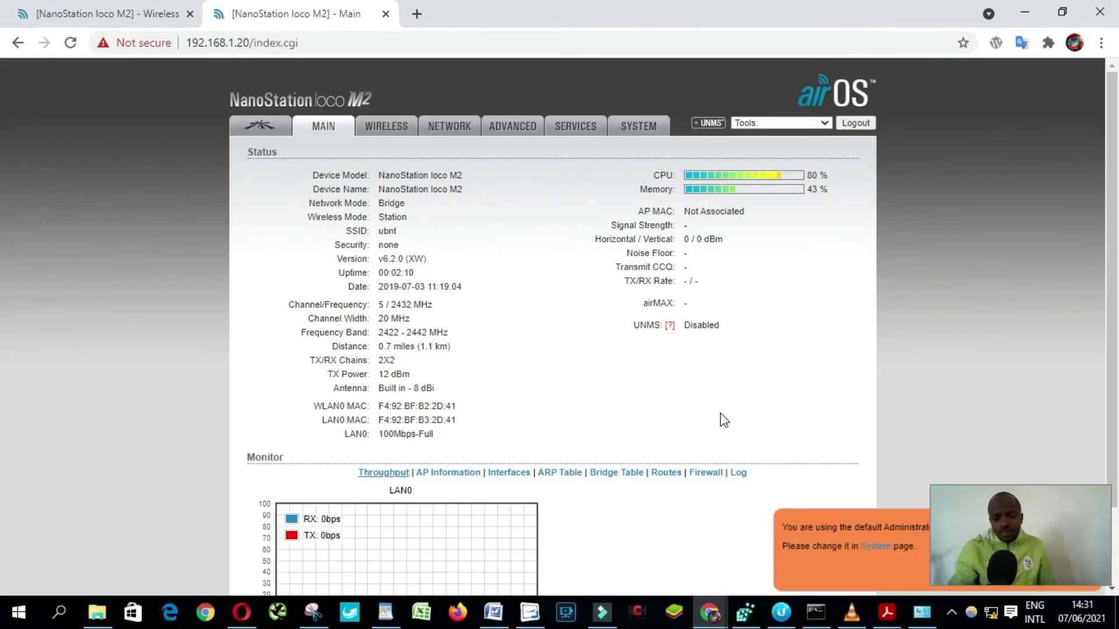
Dismiss the default-password warning, enable WDS, and select the SSID 'ubnt' on the Wireless page
{"action": "left_click", "coordinate": [402, 133]}
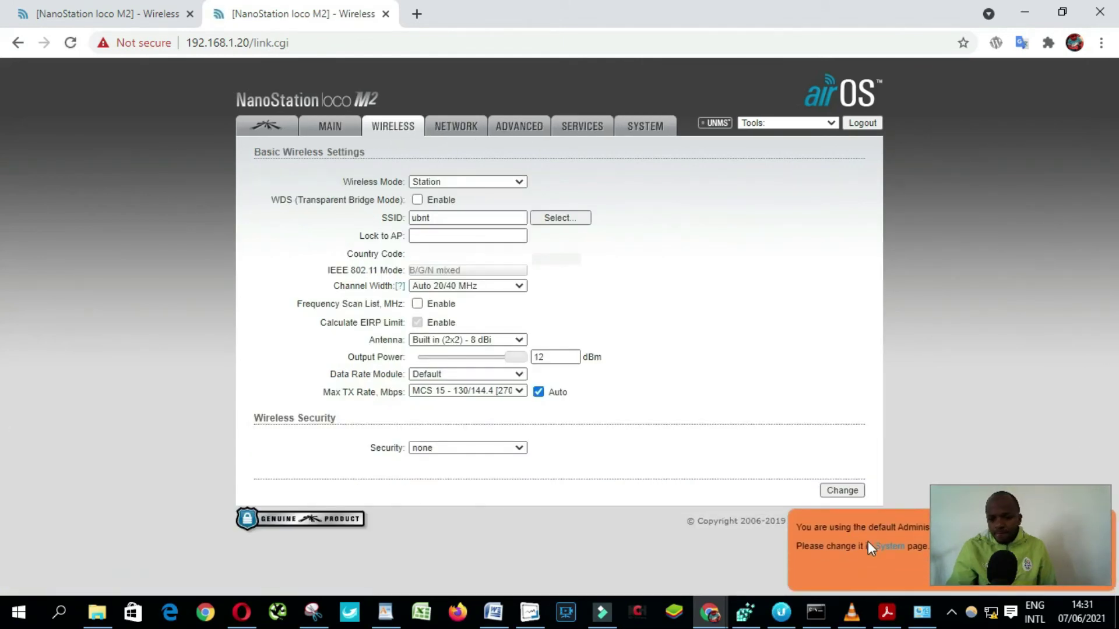
{"action": "left_click", "coordinate": [1089, 558]}
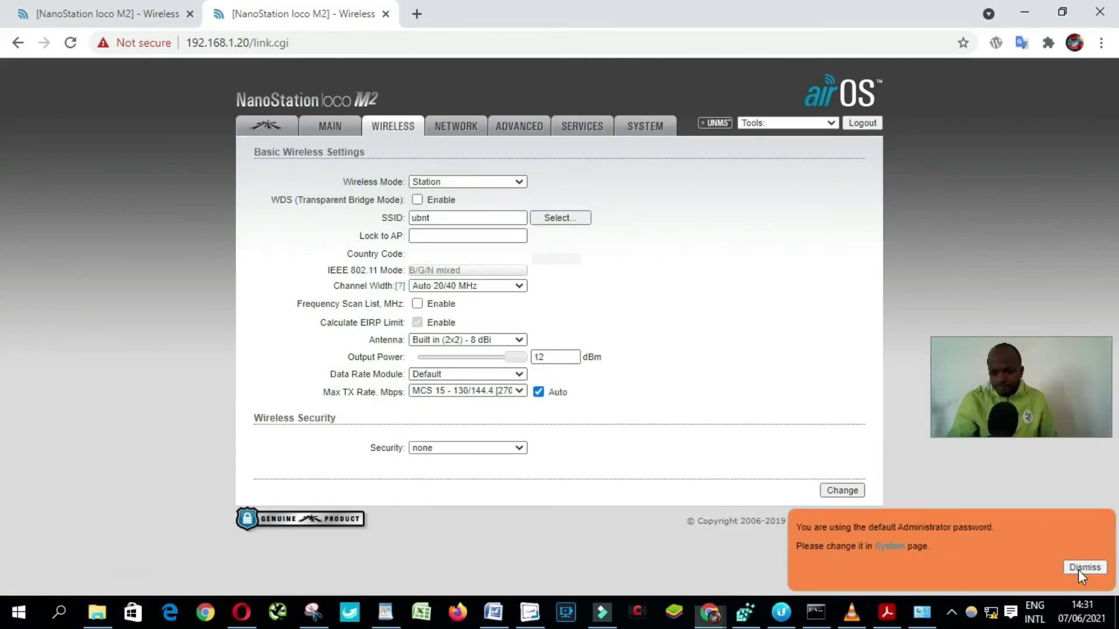
{"action": "left_click", "coordinate": [1078, 570]}
{"action": "left_click_drag", "start_coordinate": [1020, 398], "coordinate": [1022, 535]}
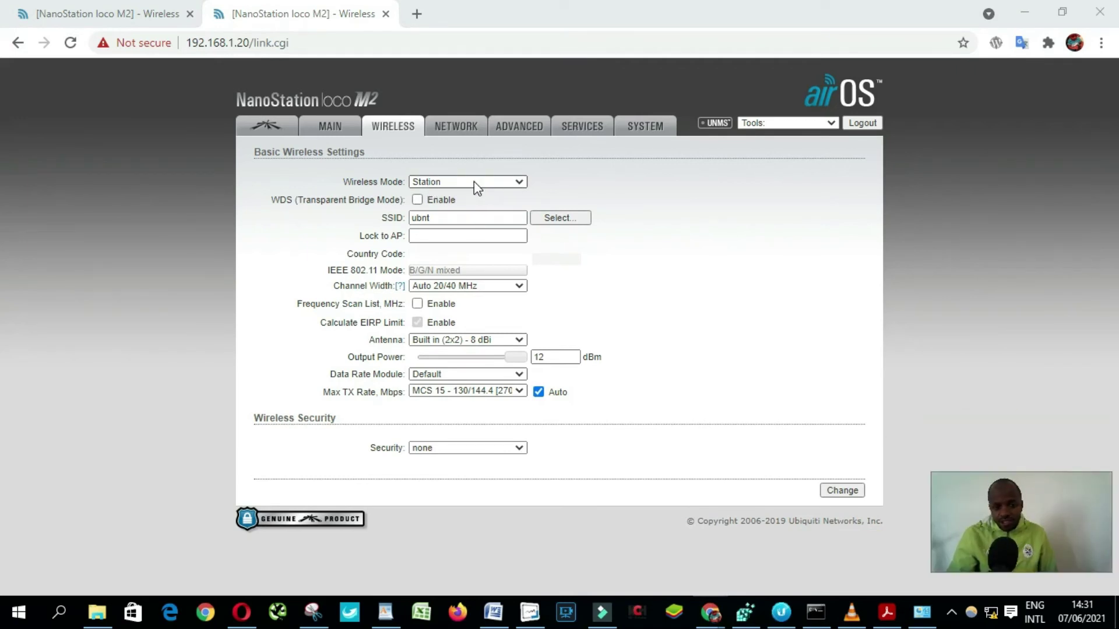
{"action": "left_click", "coordinate": [416, 200]}
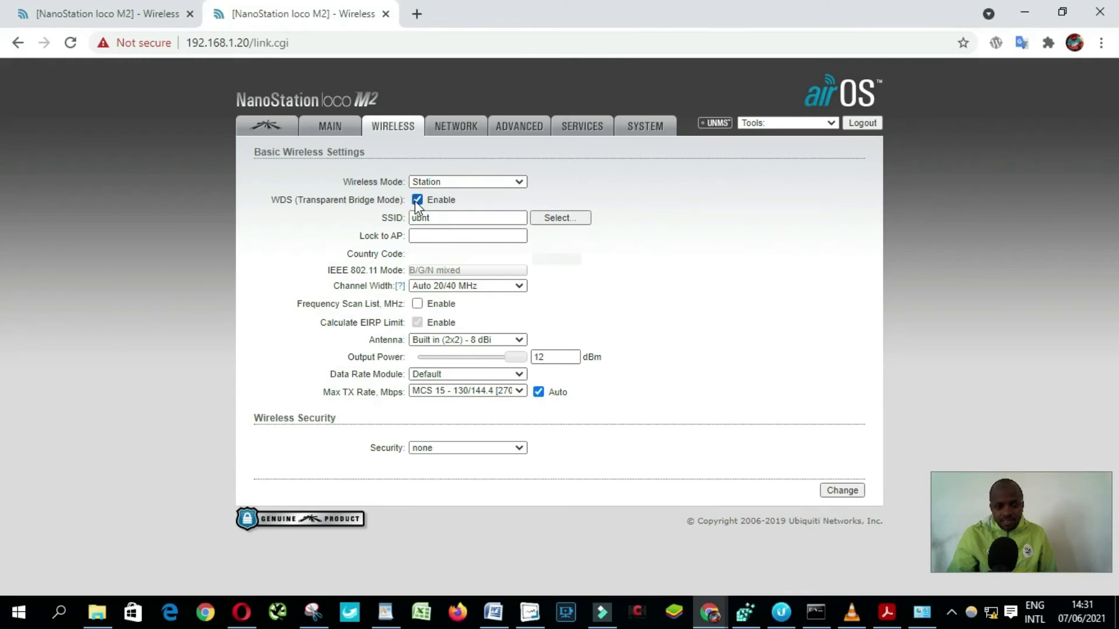
{"action": "double_click", "coordinate": [419, 217]}
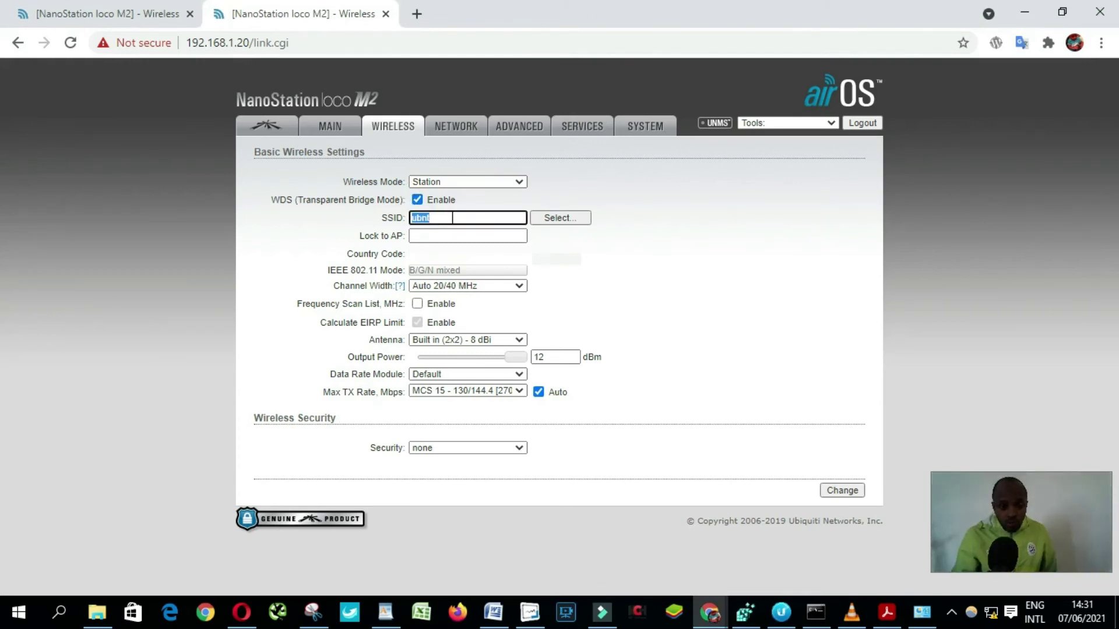
{"action": "left_click", "coordinate": [450, 218]}
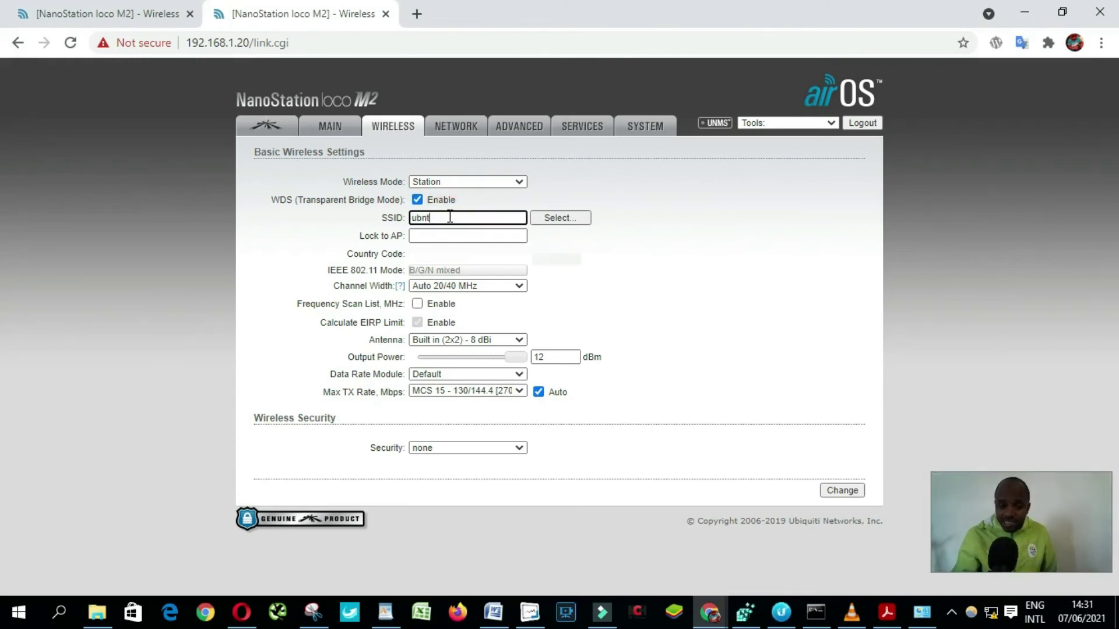
{"action": "left_click_drag", "start_coordinate": [450, 217], "coordinate": [403, 216]}
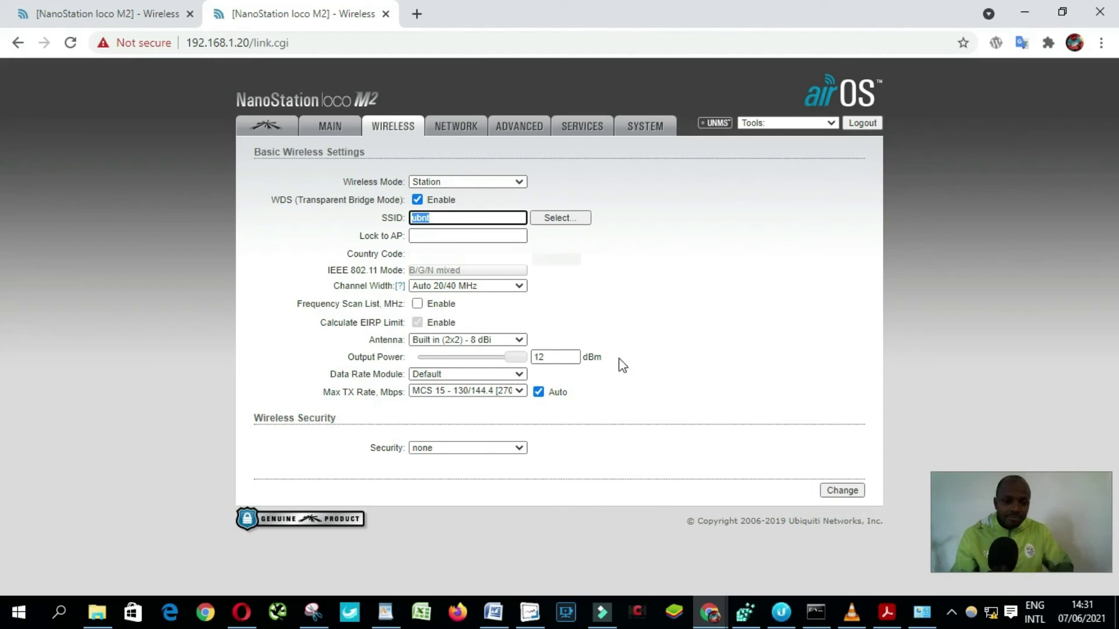
Set security to WPA-AES, paste the preshared key, and submit the wireless changes
{"action": "left_click", "coordinate": [470, 452]}
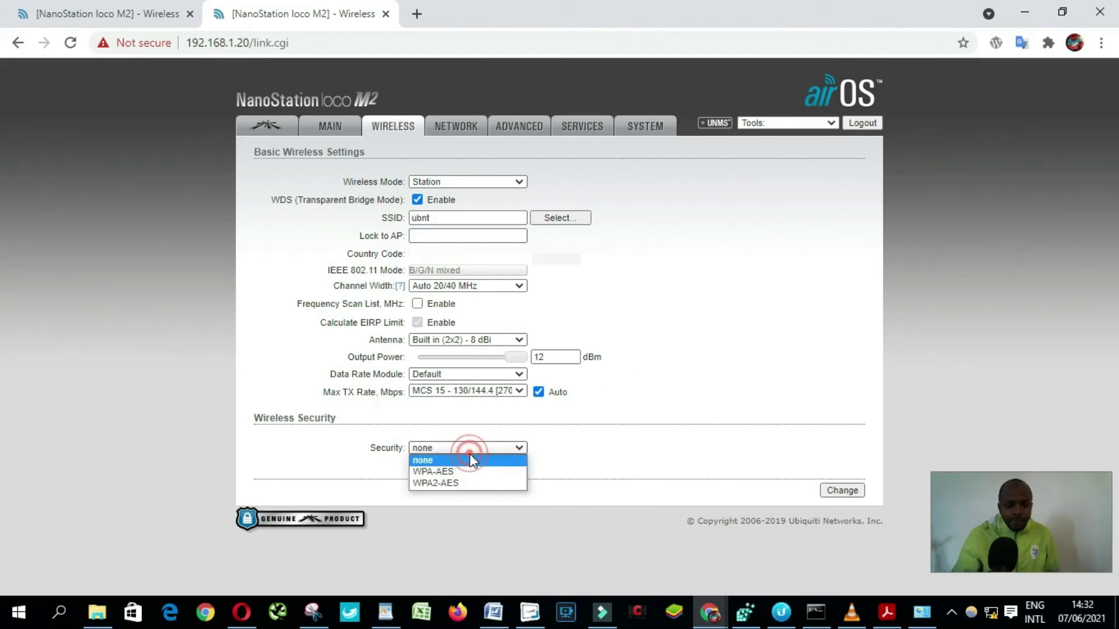
{"action": "left_click", "coordinate": [453, 469]}
{"action": "left_click", "coordinate": [438, 481]}
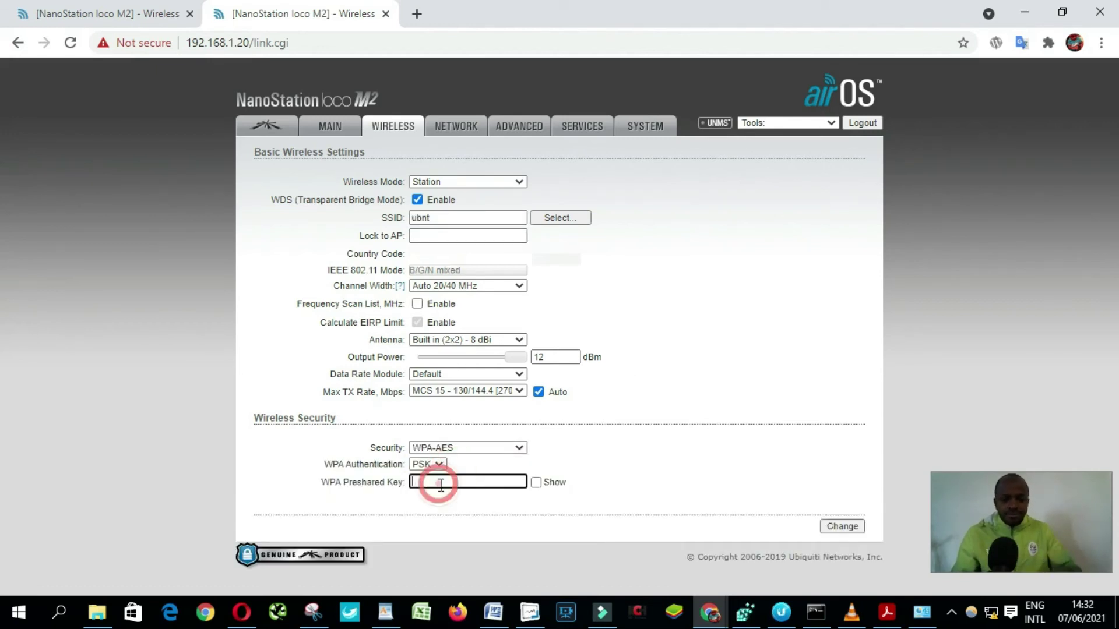
{"action": "key", "text": "ctrl+v"}
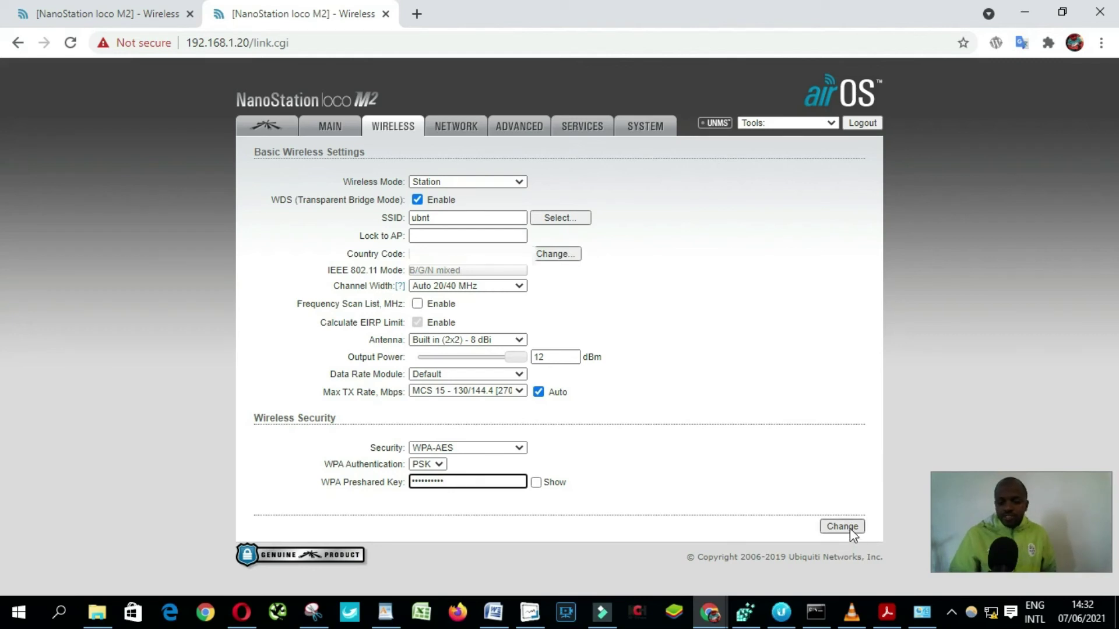
{"action": "left_click", "coordinate": [842, 526]}
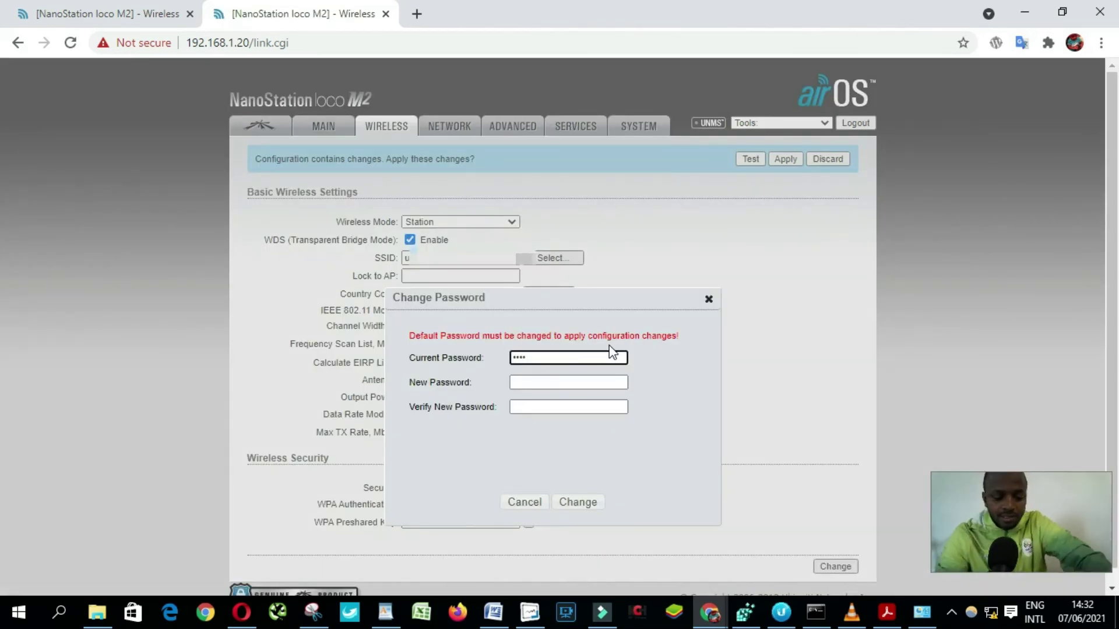
Enter and confirm a new administrator password, save it, and apply the pending configuration changes
{"action": "key", "text": "Tab"}
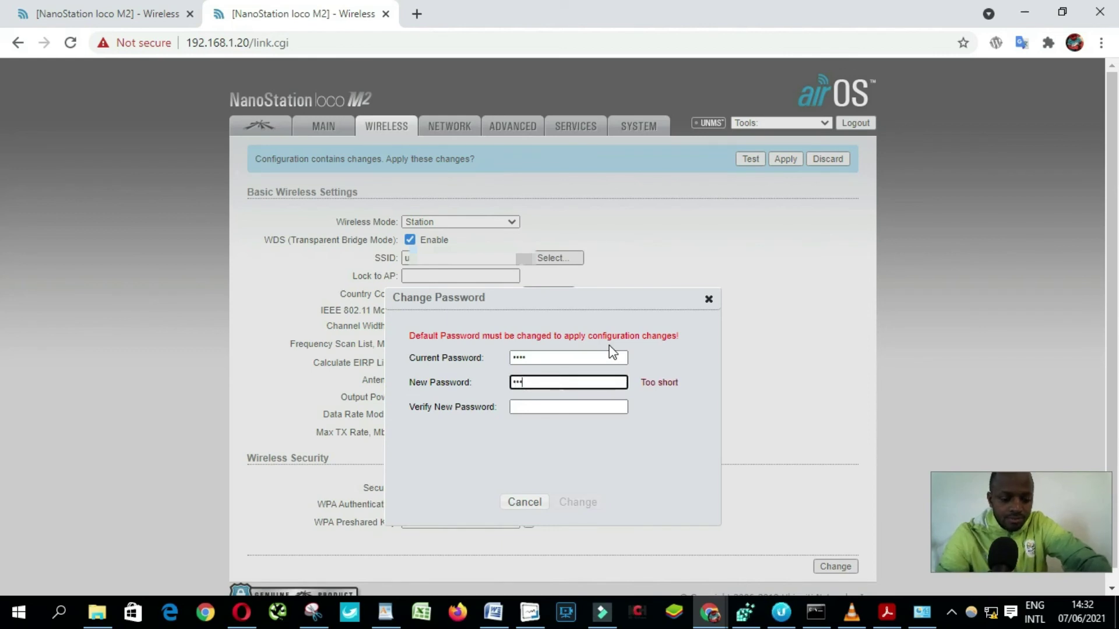
{"action": "type", "text": "••••••••••"}
{"action": "key", "text": "Tab"}
{"action": "type", "text": "•••"}
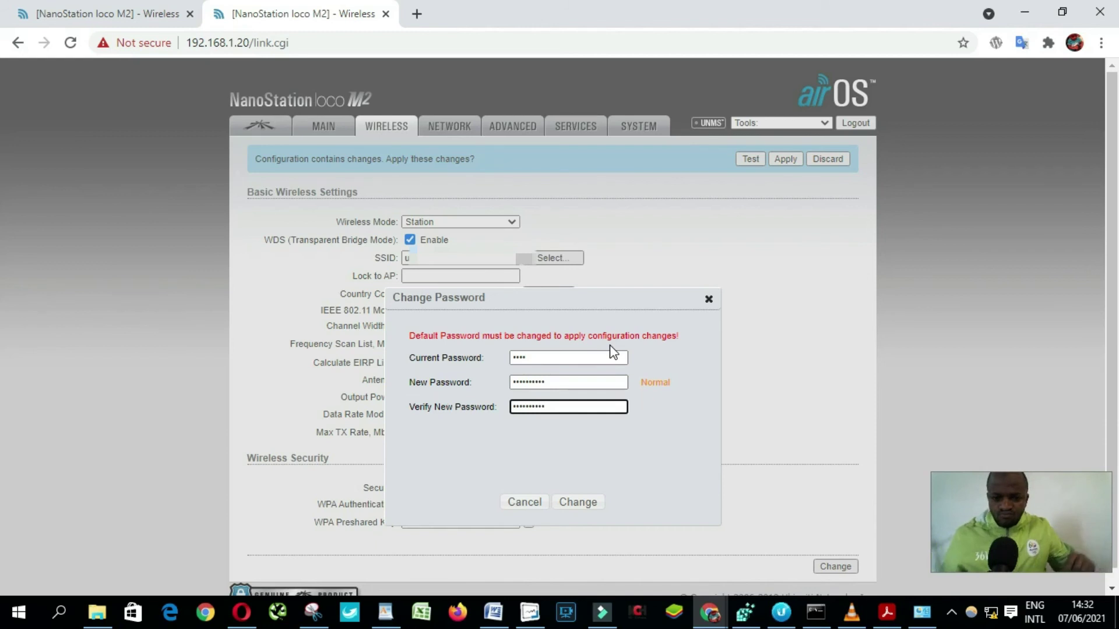
{"action": "left_click", "coordinate": [582, 506]}
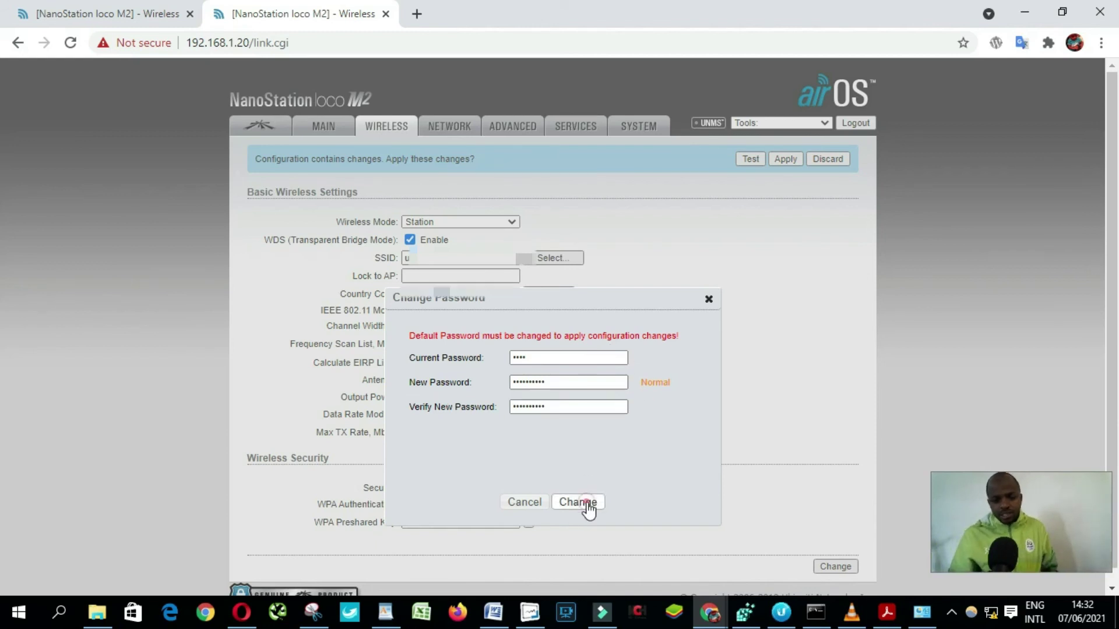
{"action": "left_click", "coordinate": [784, 161]}
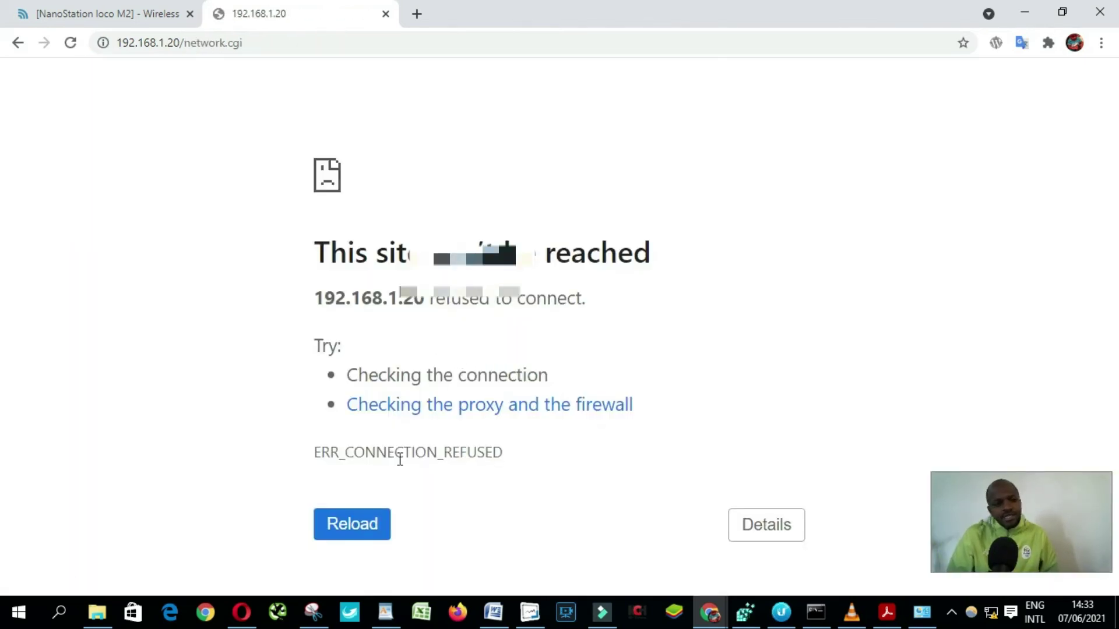
Reload the device page and change the management IP from 192.168.1.20 to 192.168.1.22
{"action": "left_click", "coordinate": [353, 526]}
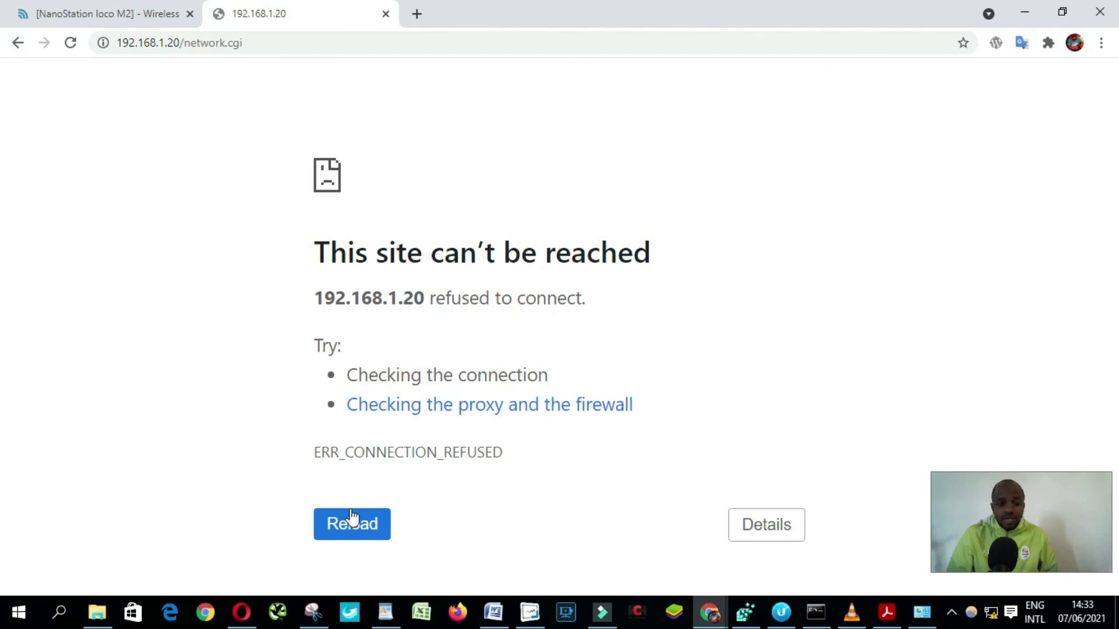
{"action": "left_click", "coordinate": [352, 519]}
{"action": "left_click", "coordinate": [521, 320]}
{"action": "key", "text": "BackSpace"}
{"action": "type", "text": "2"}
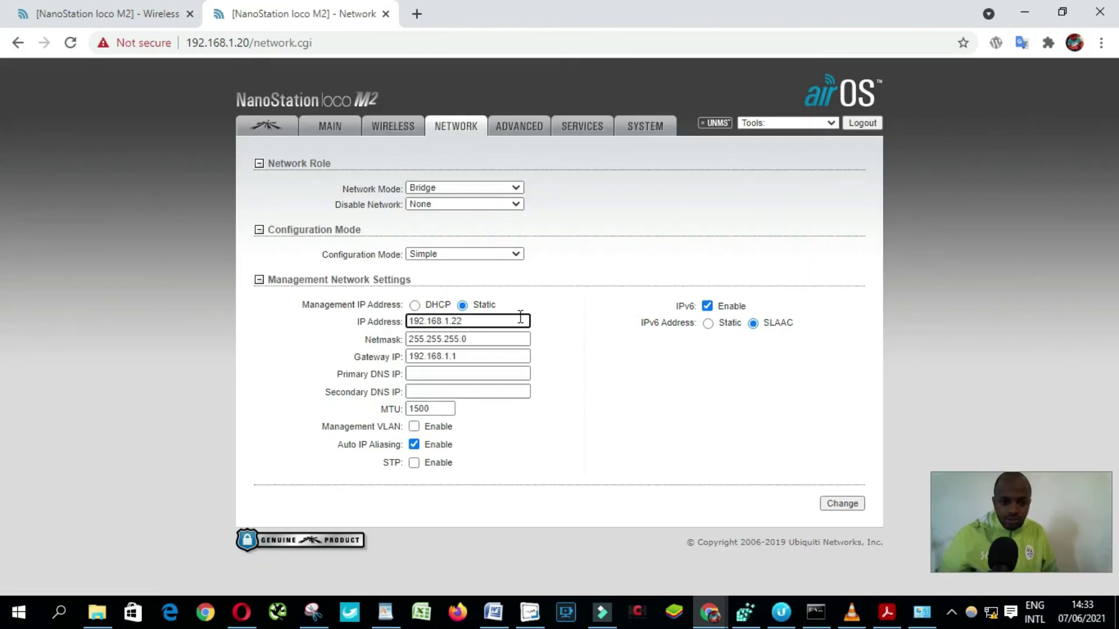
{"action": "left_click", "coordinate": [602, 382]}
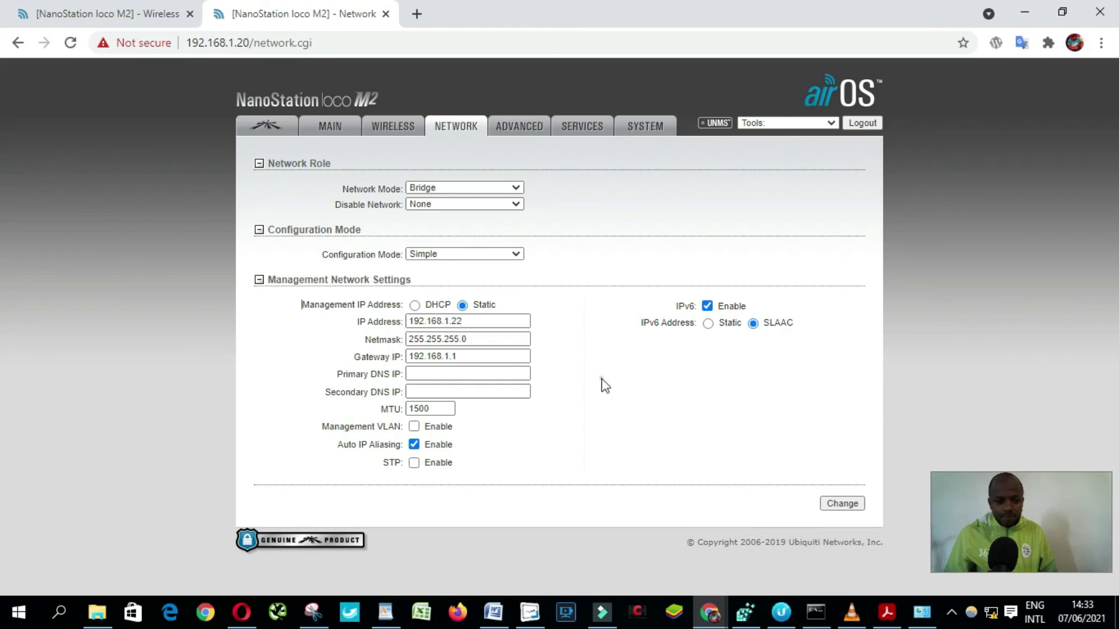
{"action": "left_click", "coordinate": [844, 507]}
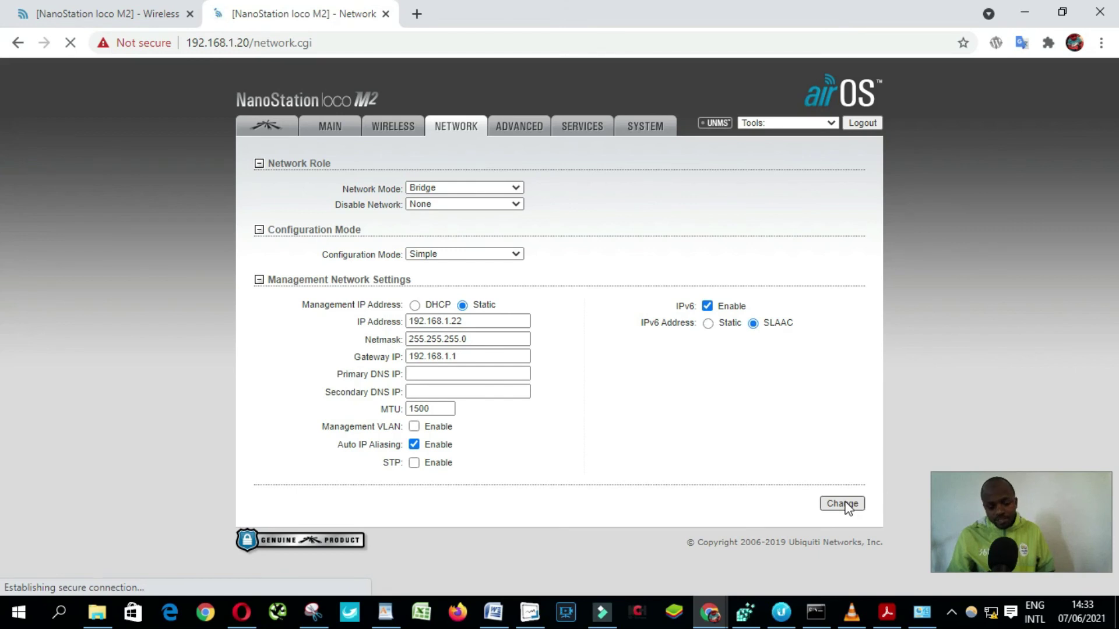